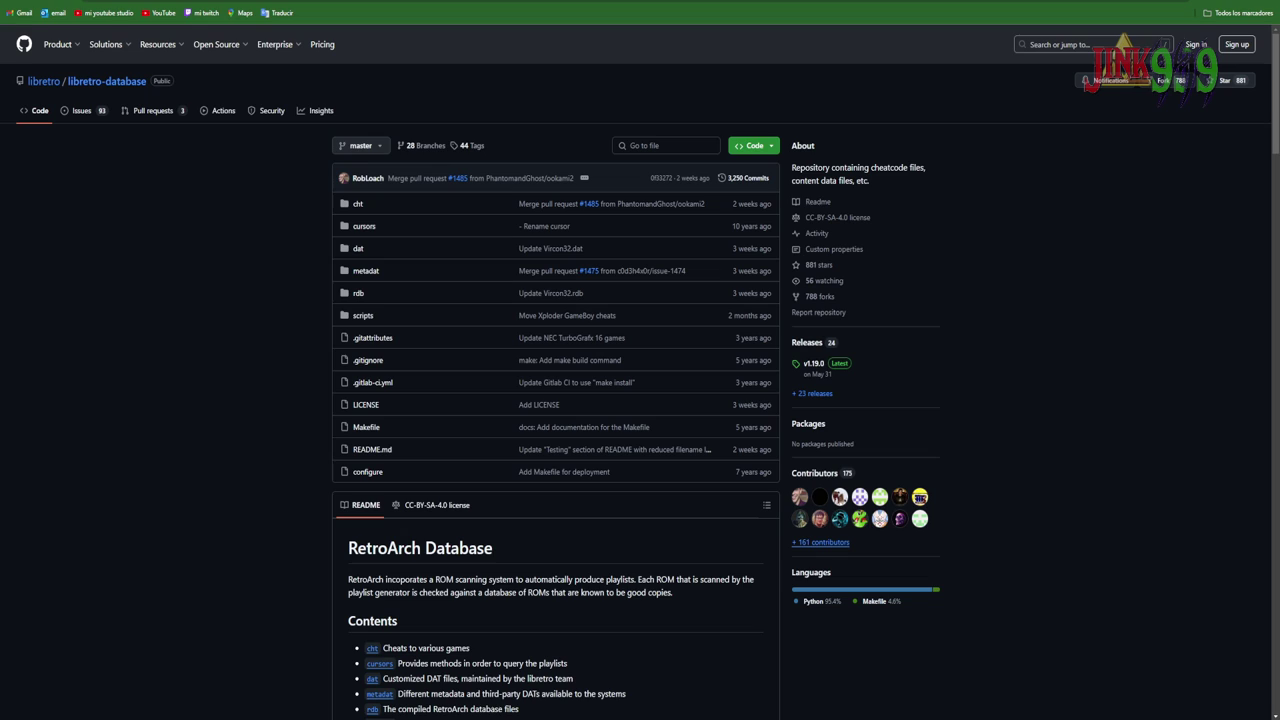
# Step: Check the libretro-database repository's code download options, and open the Nintendo - Game Boy Advance folder inside cht
pyautogui.click(754, 145)
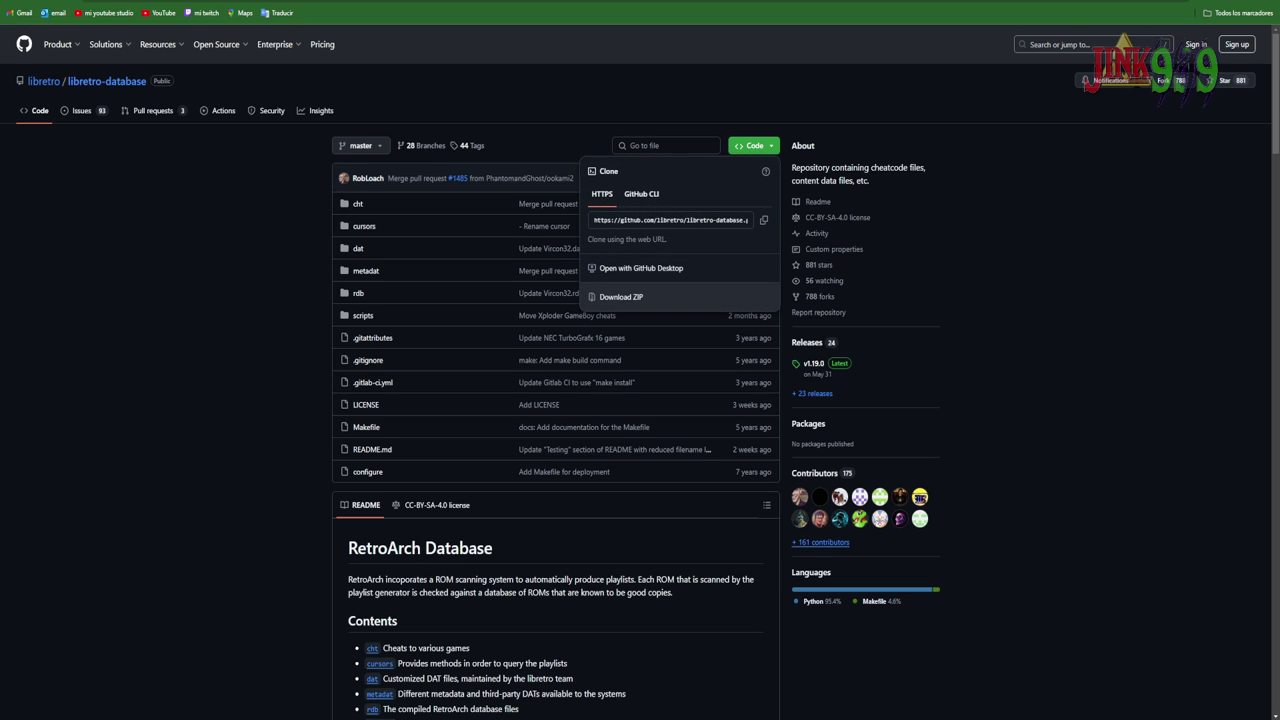
pyautogui.press('Escape')
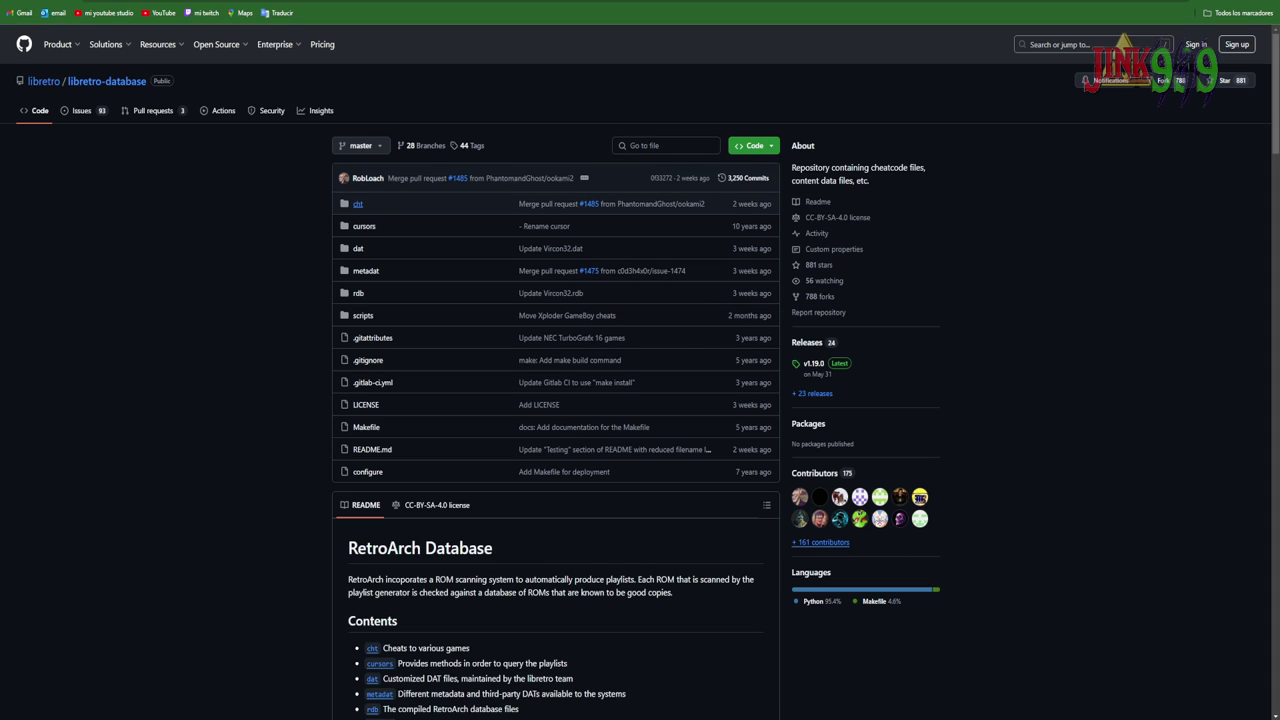
pyautogui.click(358, 204)
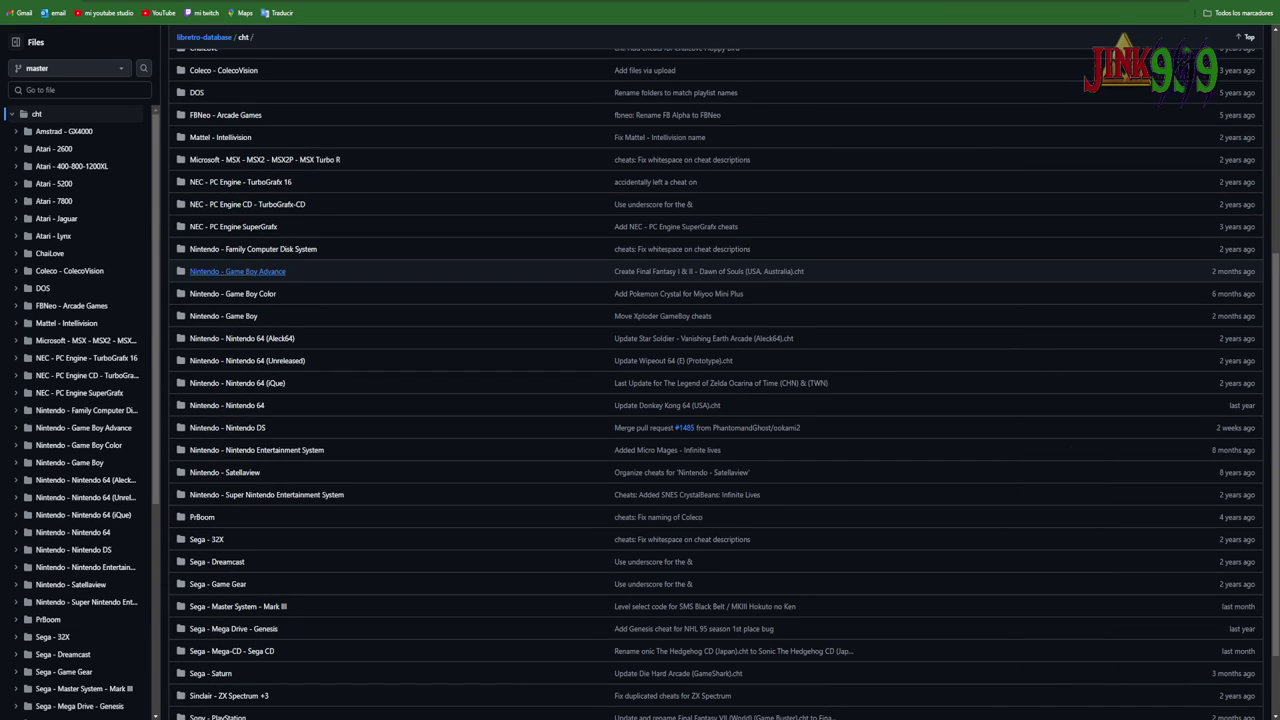
pyautogui.click(237, 271)
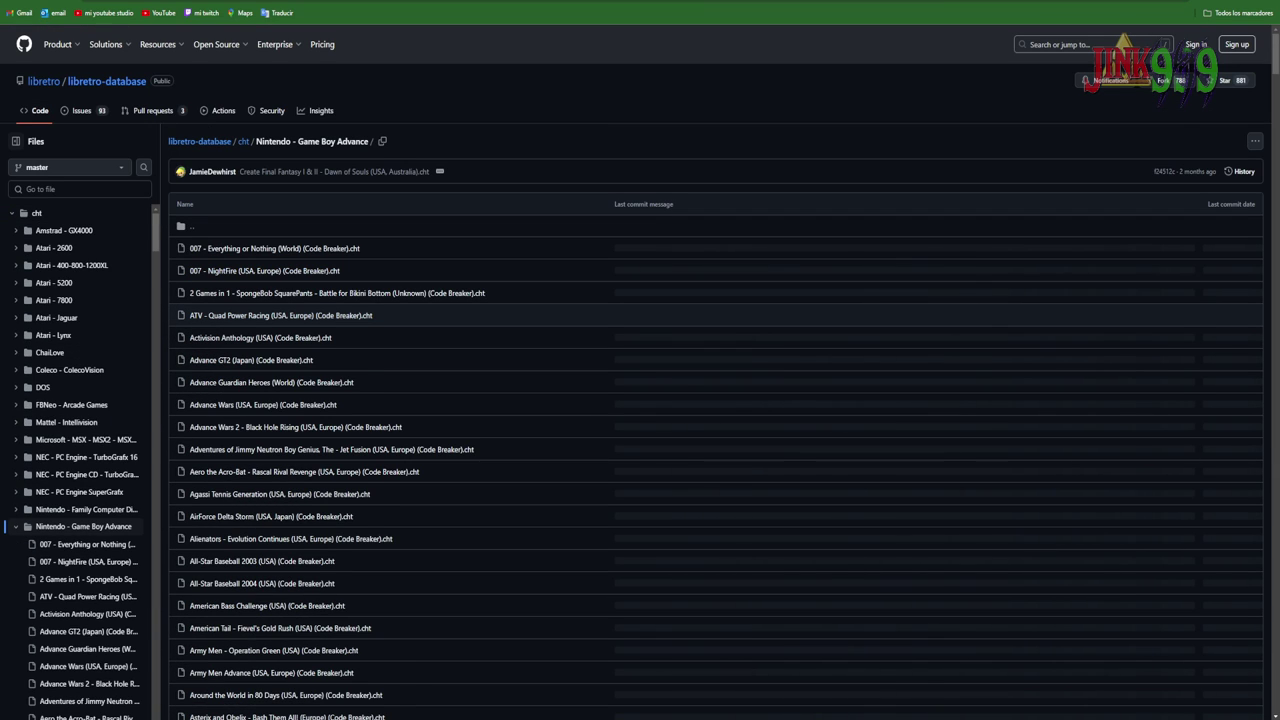
# Step: Find and open the Pokemon - FireRed Version (USA, Europe) (Rev 1).cht file among the Game Boy Advance cheats
pyautogui.scroll(-15, 715, 450)
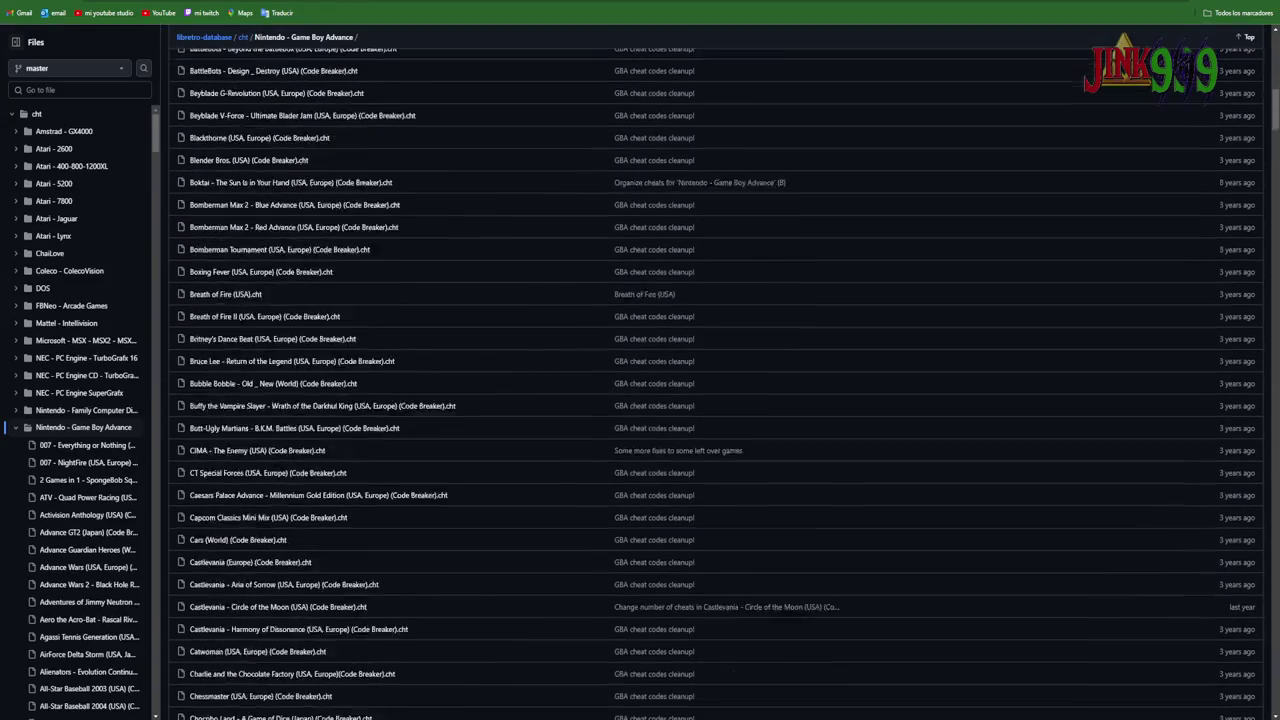
pyautogui.scroll(-15, 715, 400)
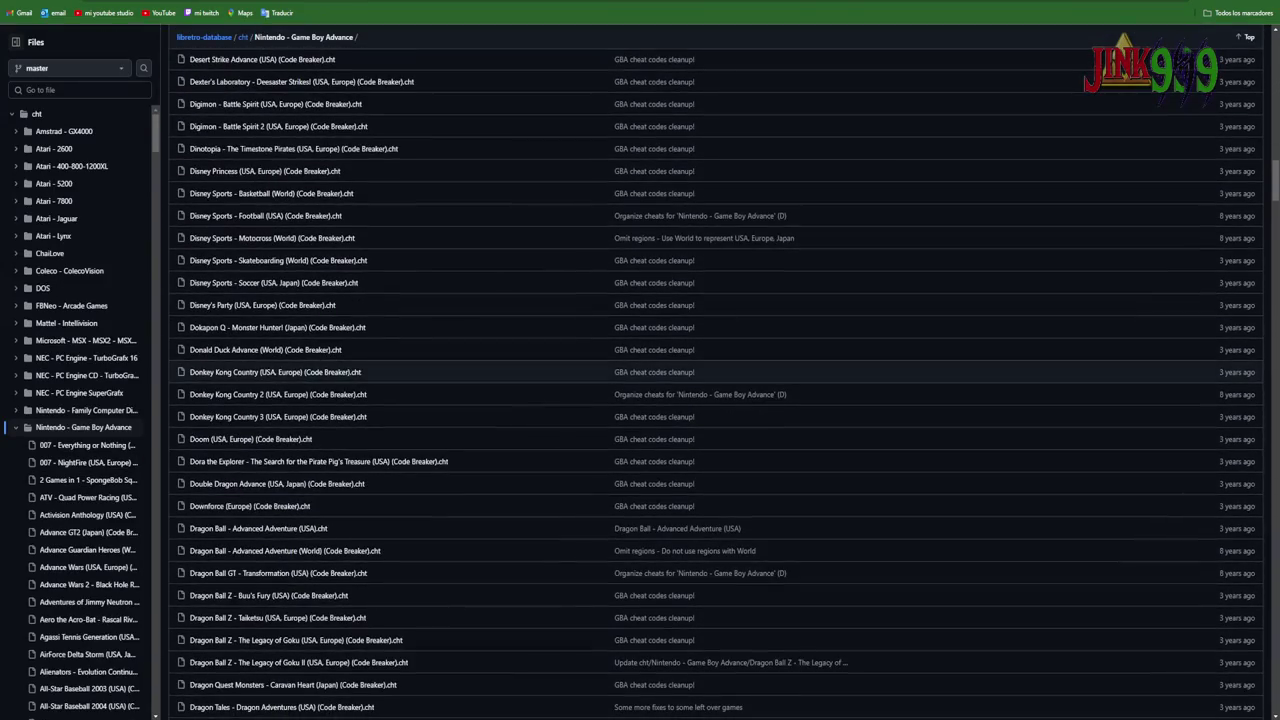
pyautogui.scroll(-15, 700, 360)
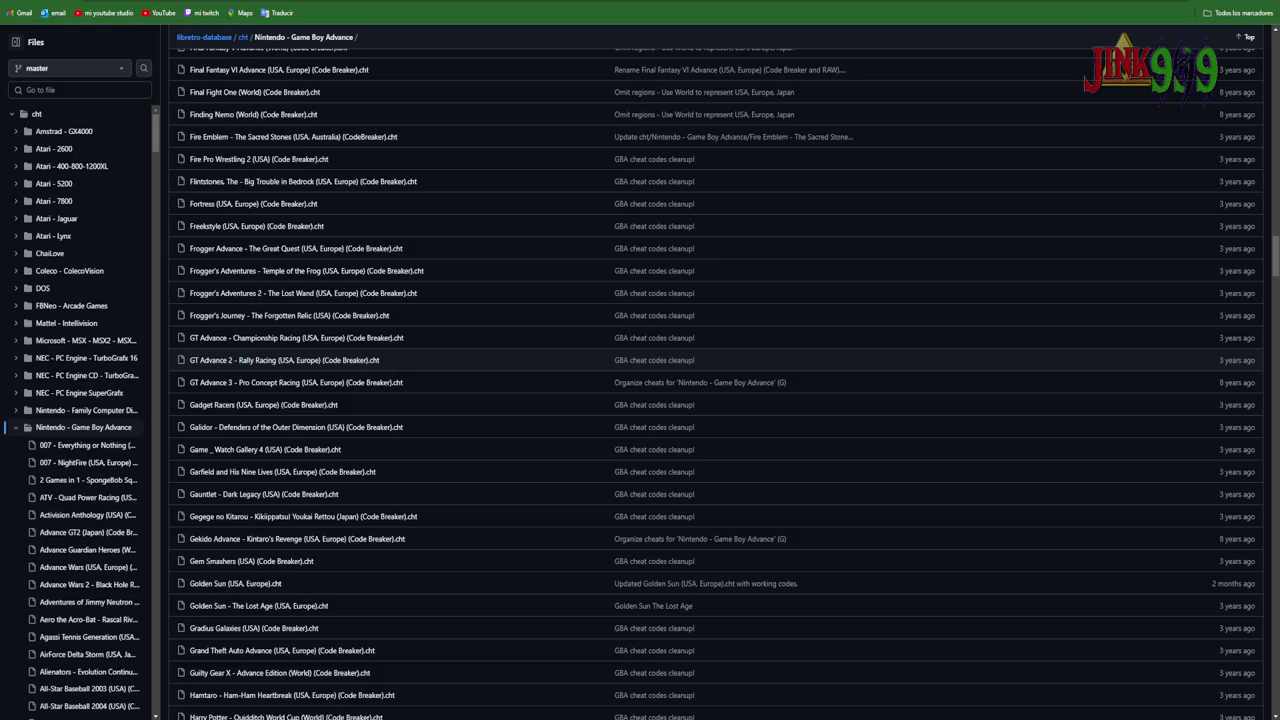
pyautogui.scroll(-10, 715, 383)
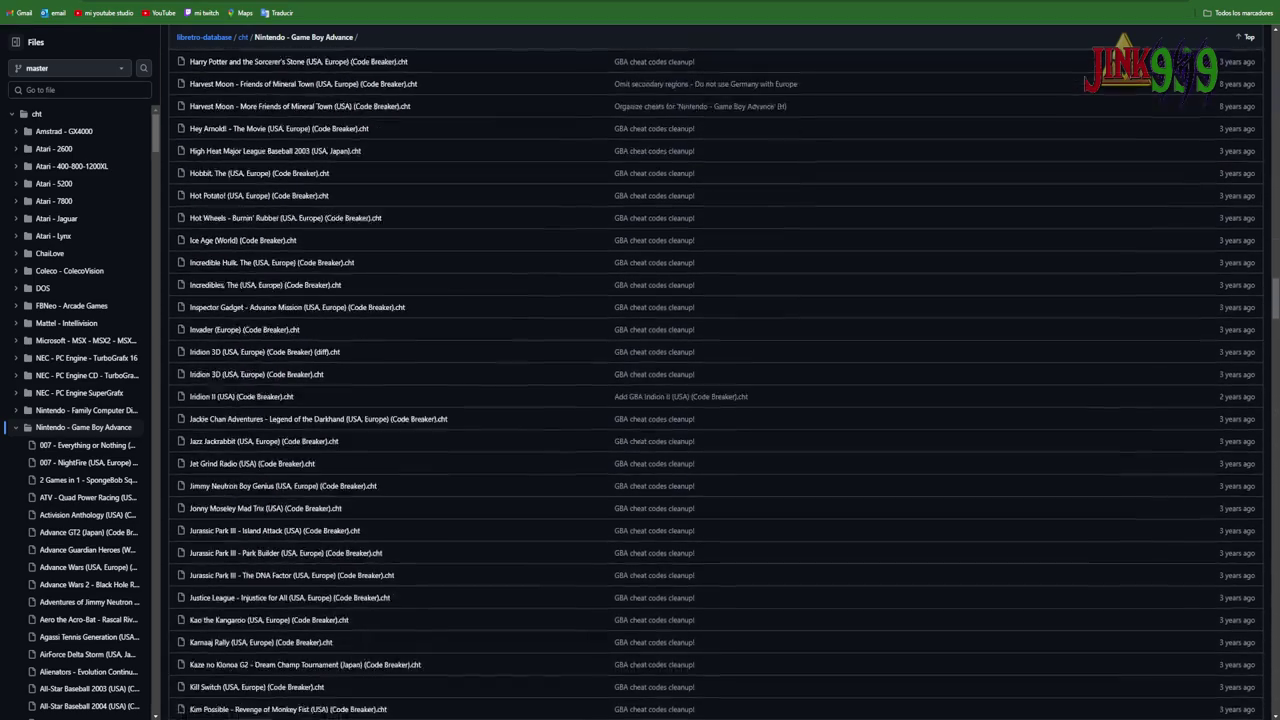
pyautogui.scroll(-10, 715, 380)
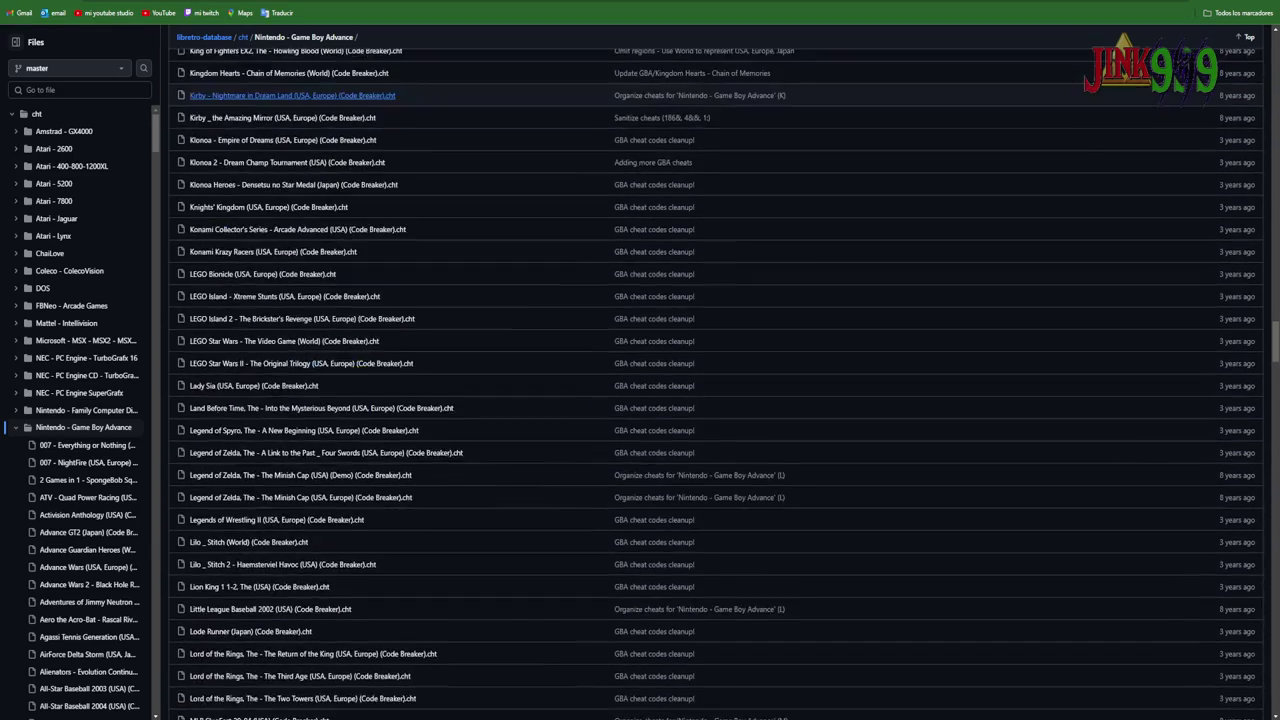
pyautogui.scroll(-10, 715, 380)
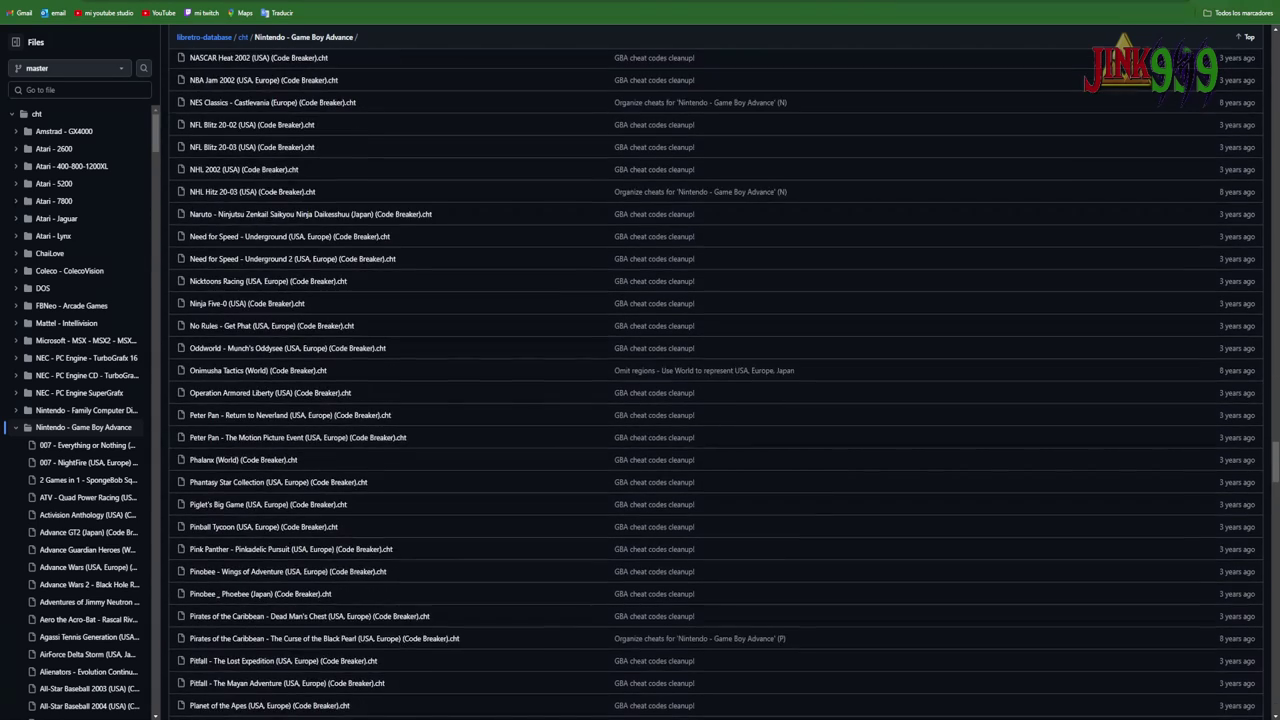
pyautogui.scroll(-10, 280, 259)
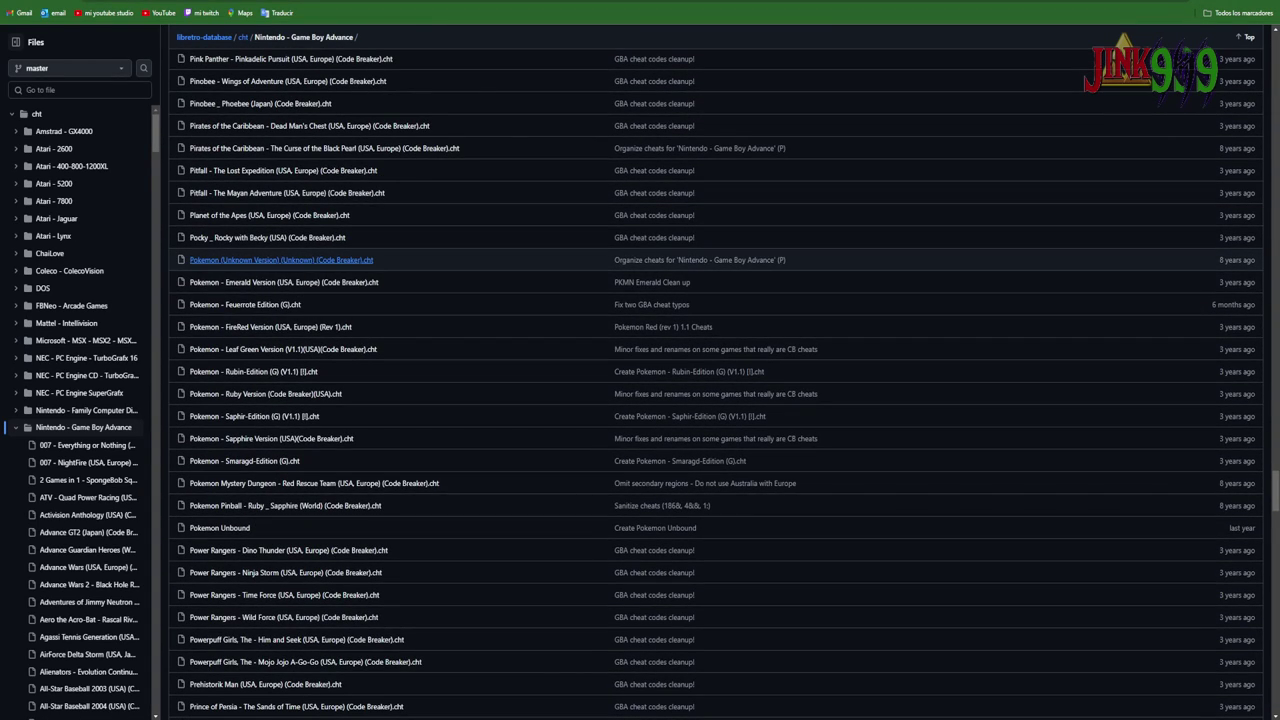
pyautogui.scroll(1, 280, 259)
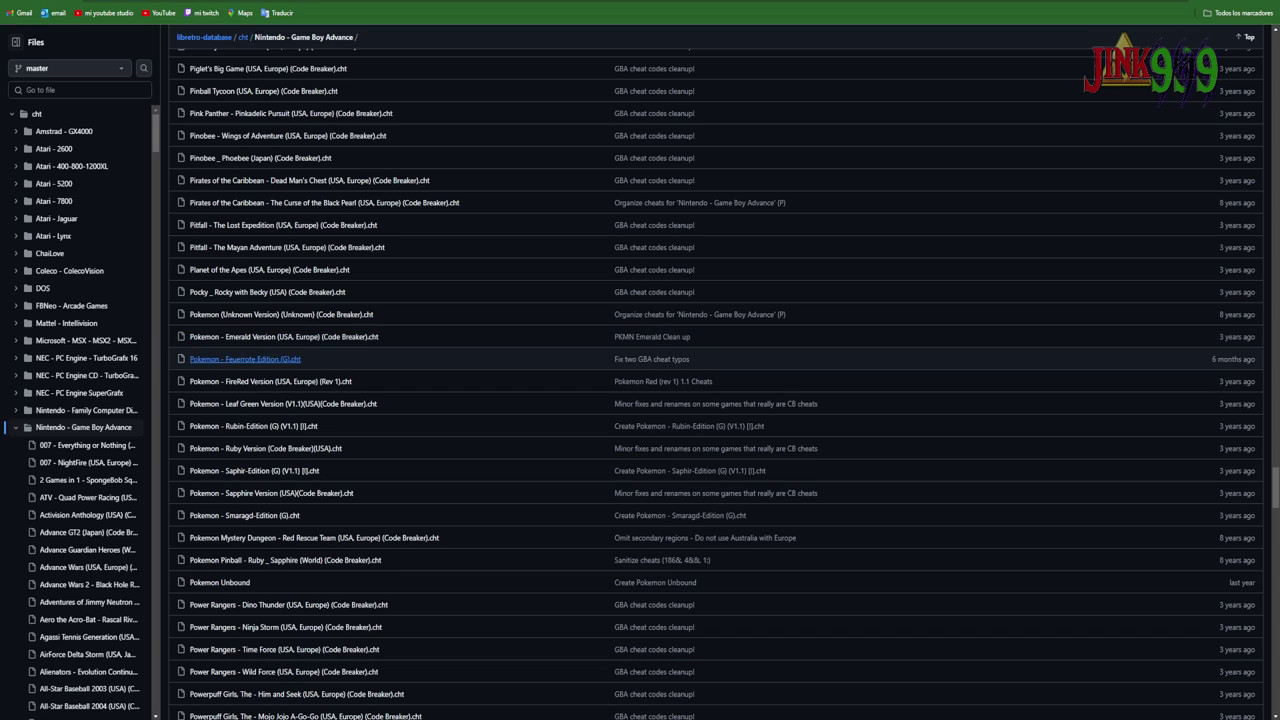
pyautogui.click(270, 381)
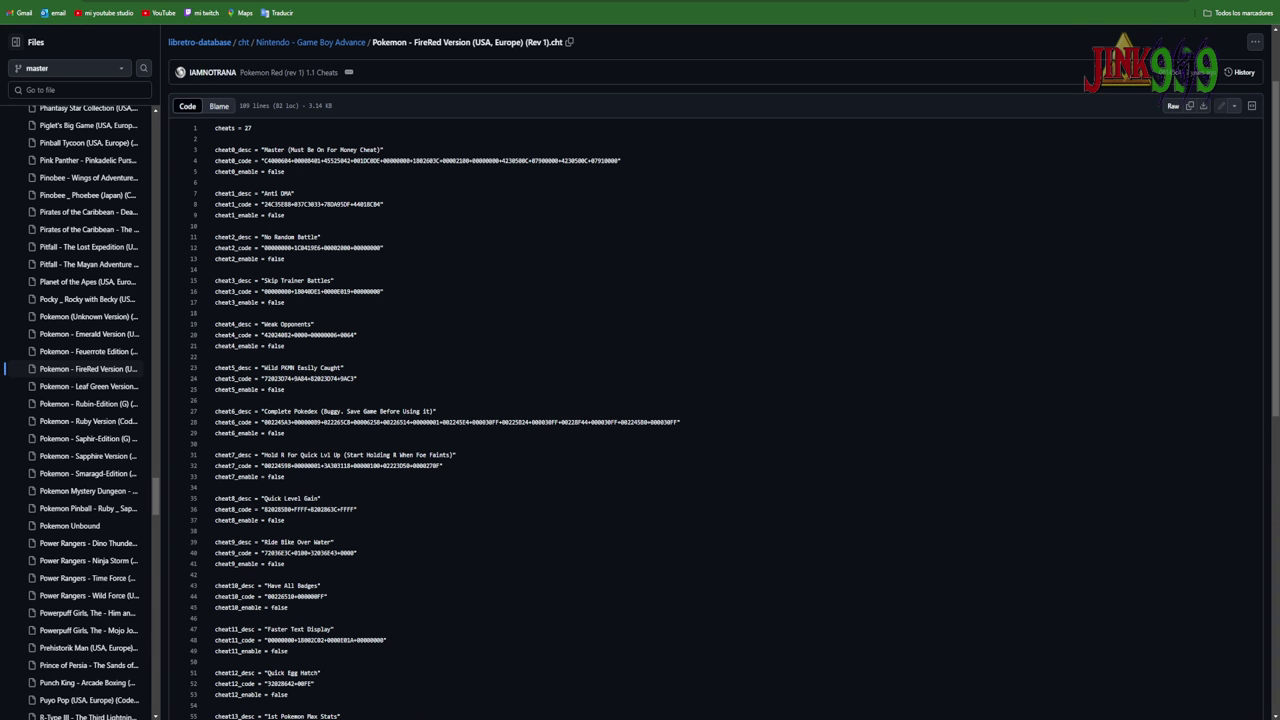
# Step: Show the download option for the FireRed cheat file and review the cheat codes it contains
pyautogui.click(1255, 42)
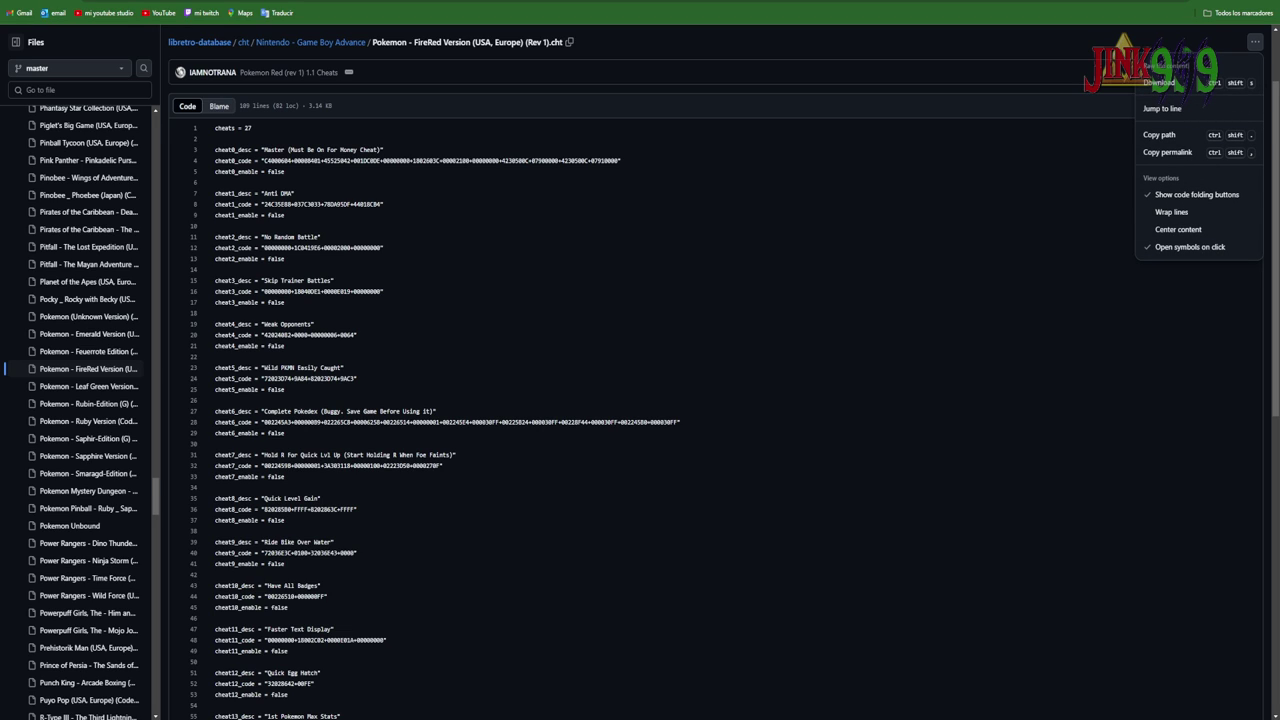
pyautogui.scroll(-5, 720, 400)
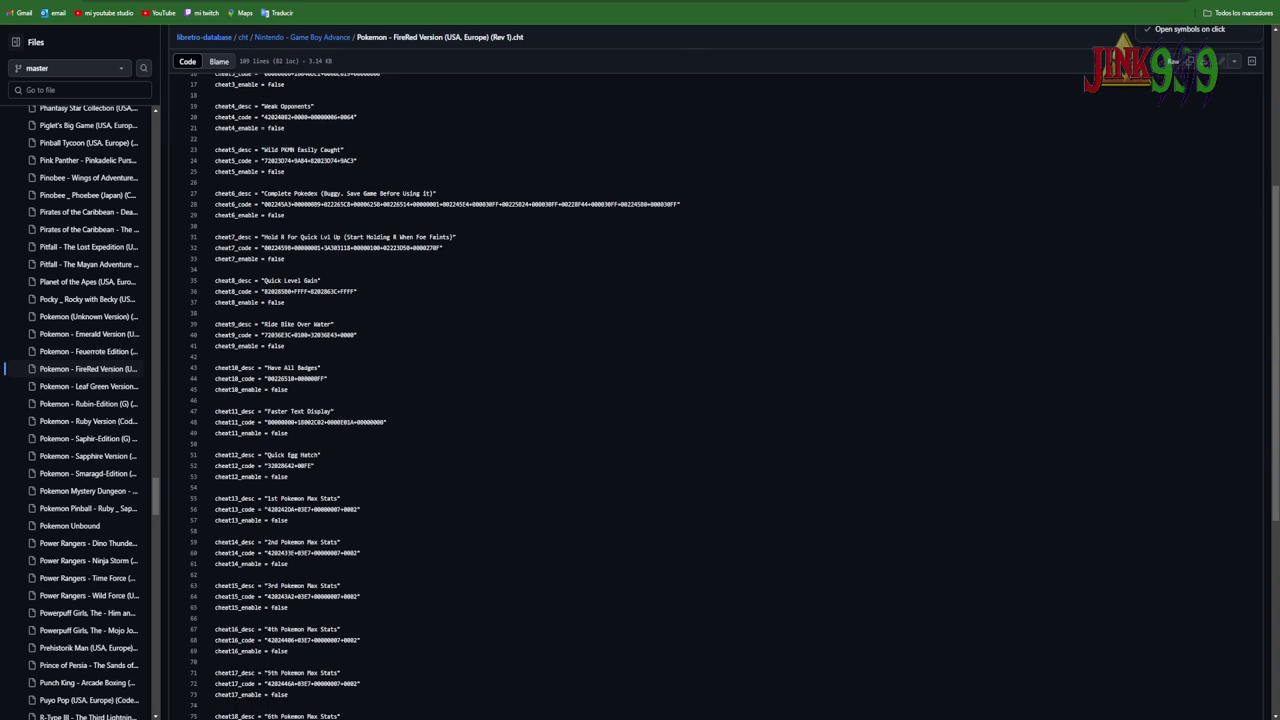
pyautogui.scroll(5, 720, 400)
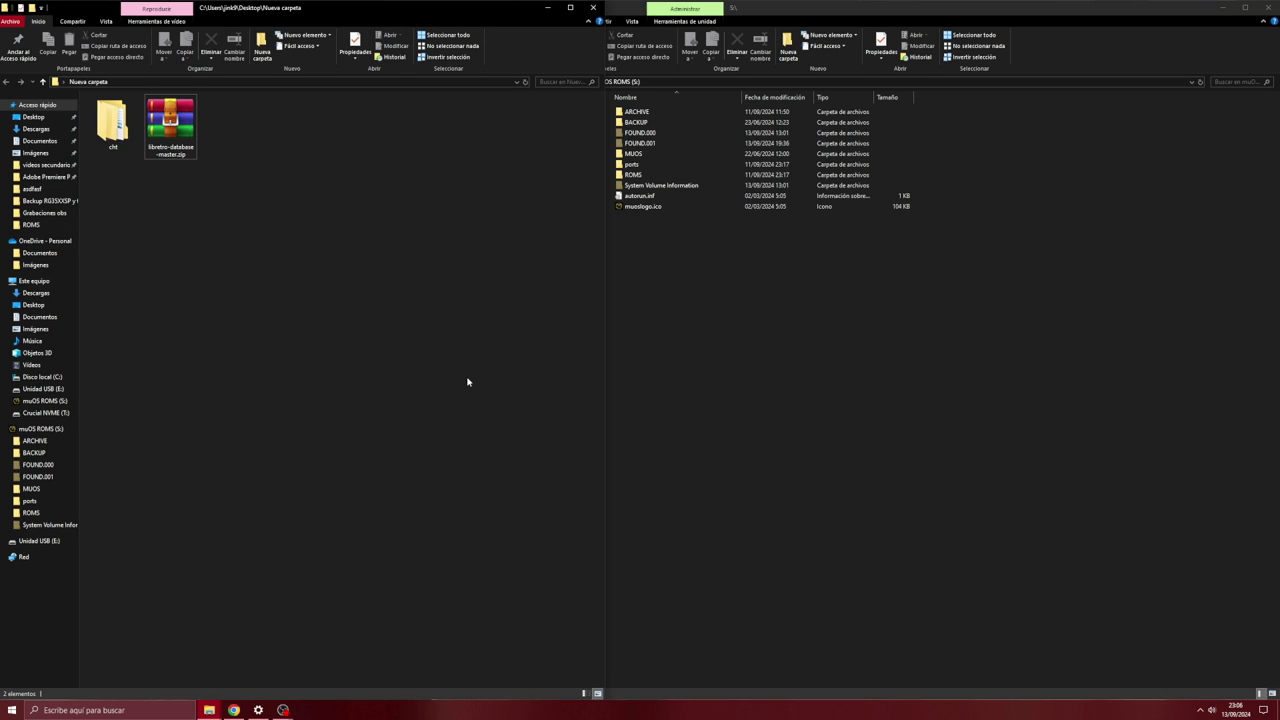
# Step: Switch to File Explorer, inspect the libretro-database-master folder inside libretro-database-master.zip, and close the archive
pyautogui.moveTo(164, 121); pyautogui.dragTo(226, 180)
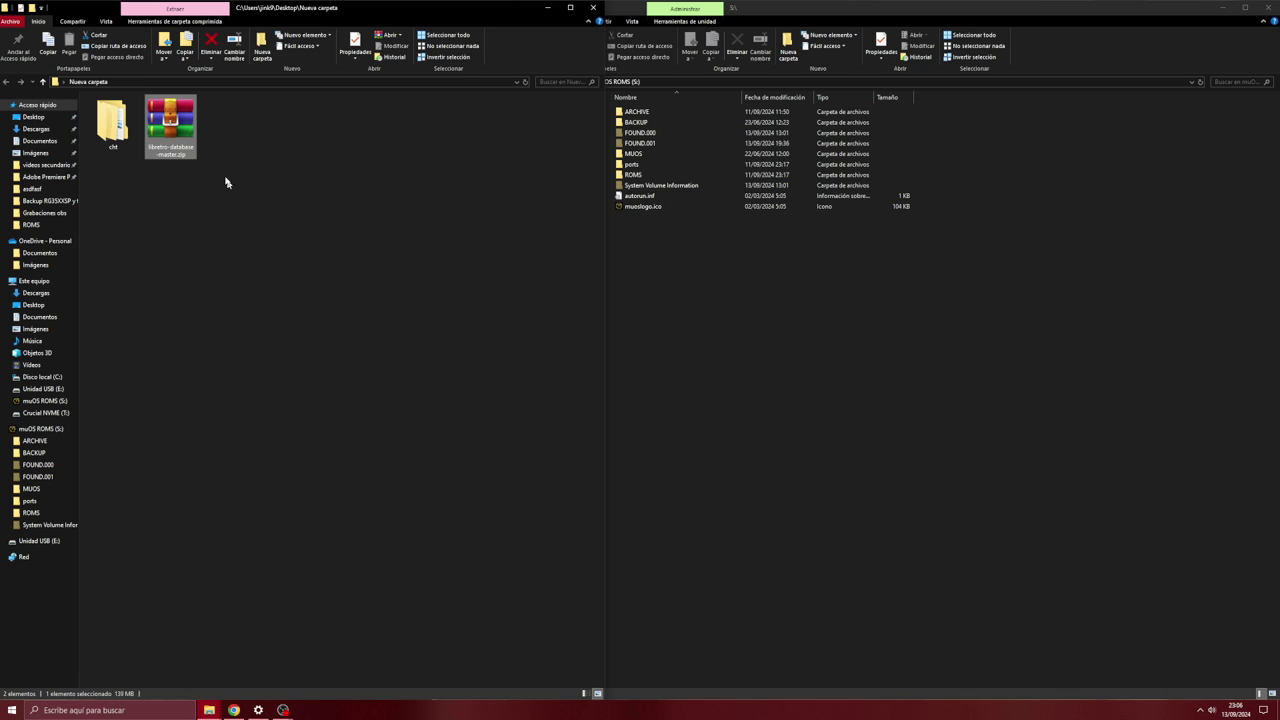
pyautogui.doubleClick(181, 139)
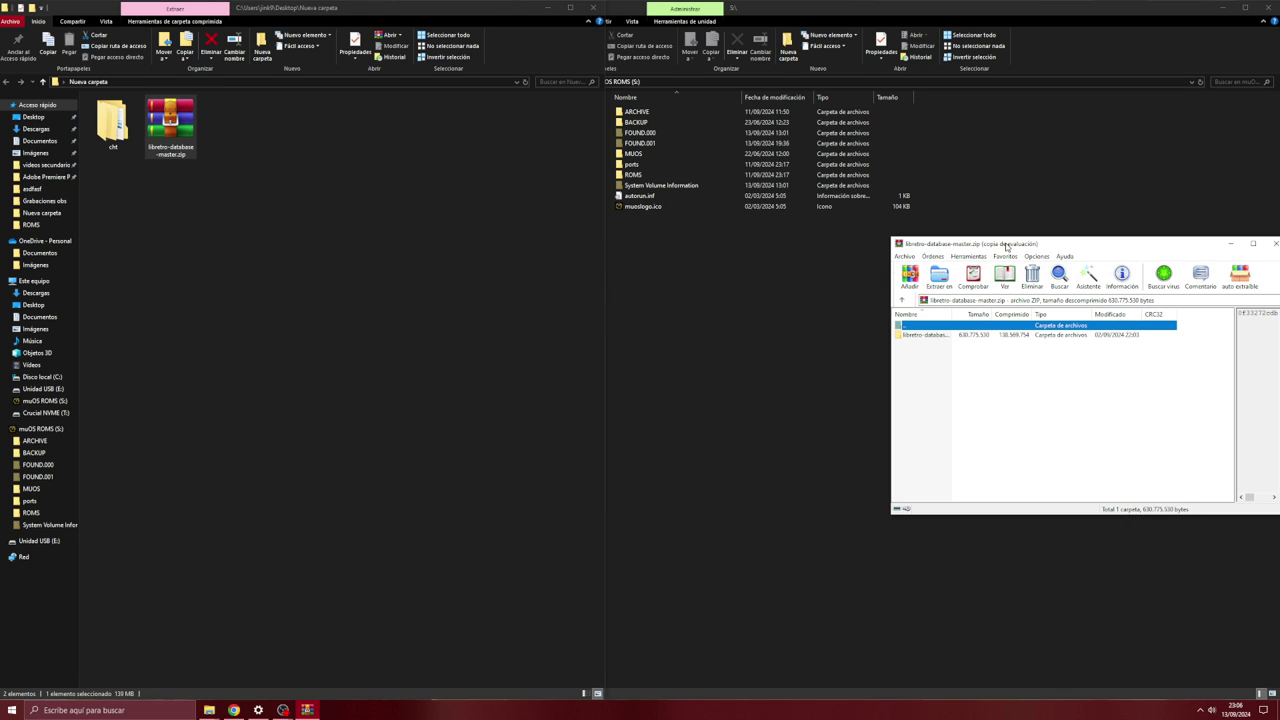
pyautogui.click(1130, 382)
pyautogui.doubleClick(951, 336)
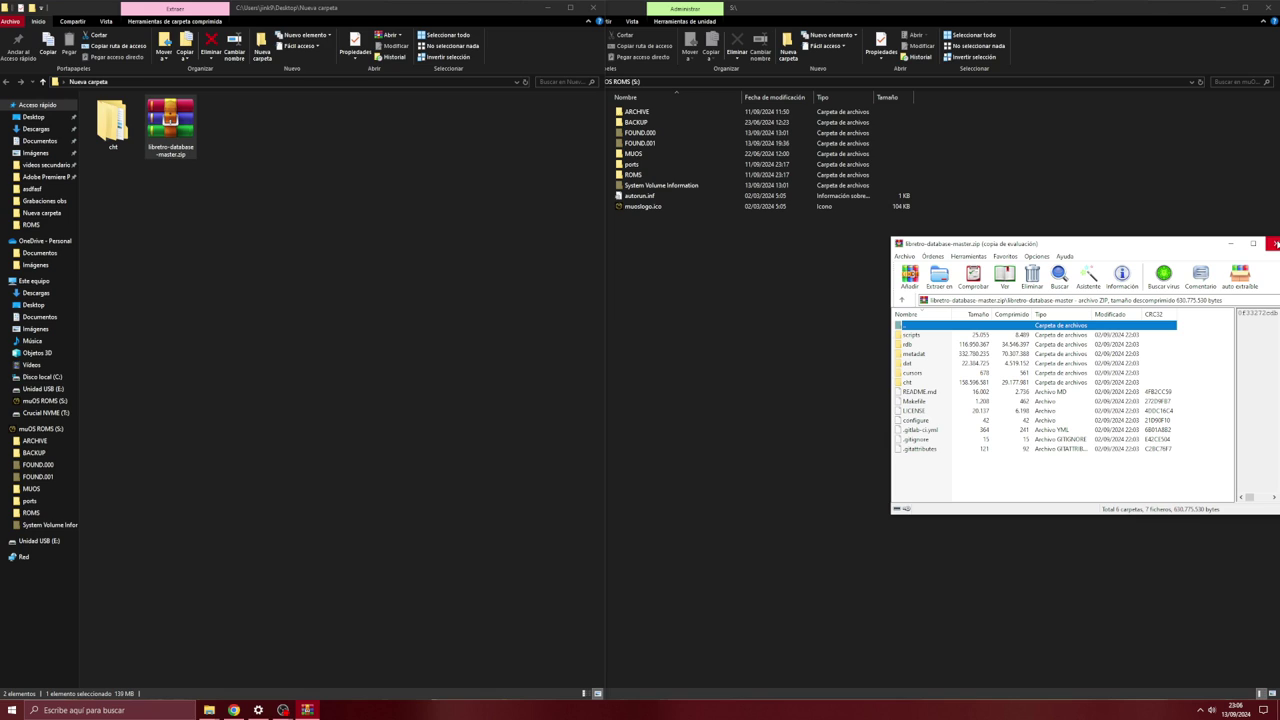
pyautogui.click(1275, 244)
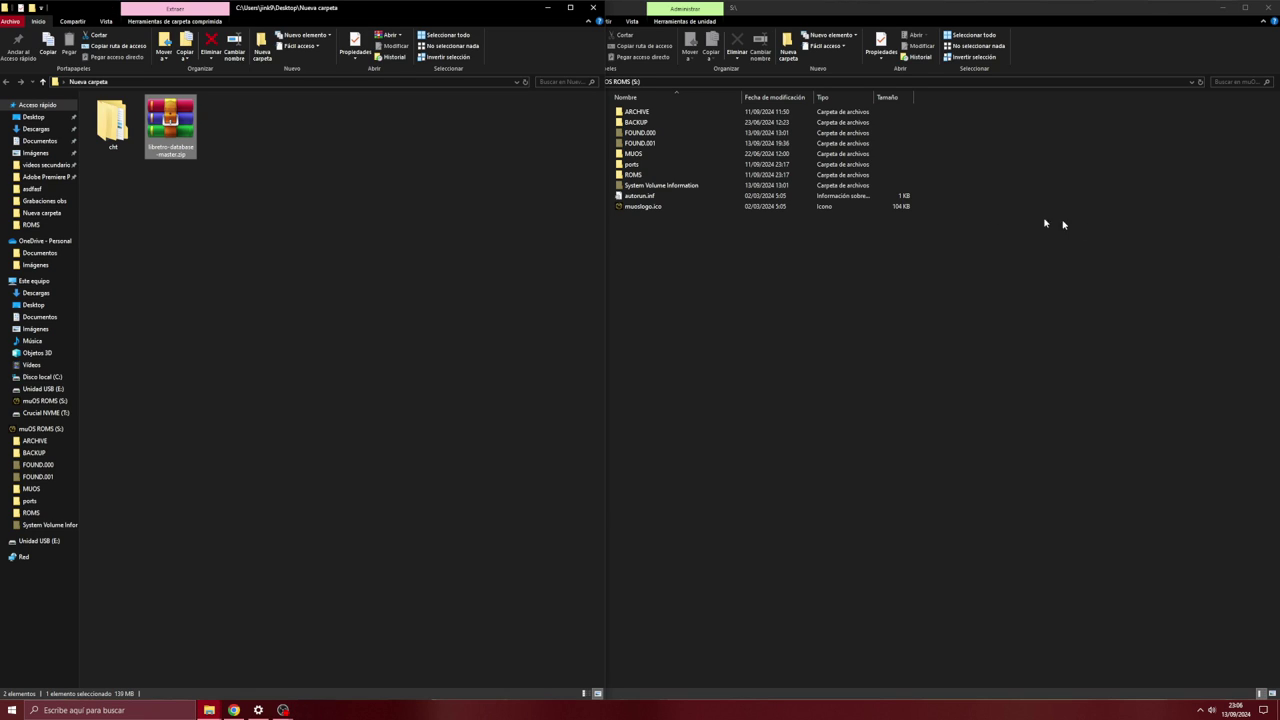
# Step: Open the MUOS\retroarch\cheats\gpSP folder on the muOS ROMS (S:) drive
pyautogui.click(734, 244)
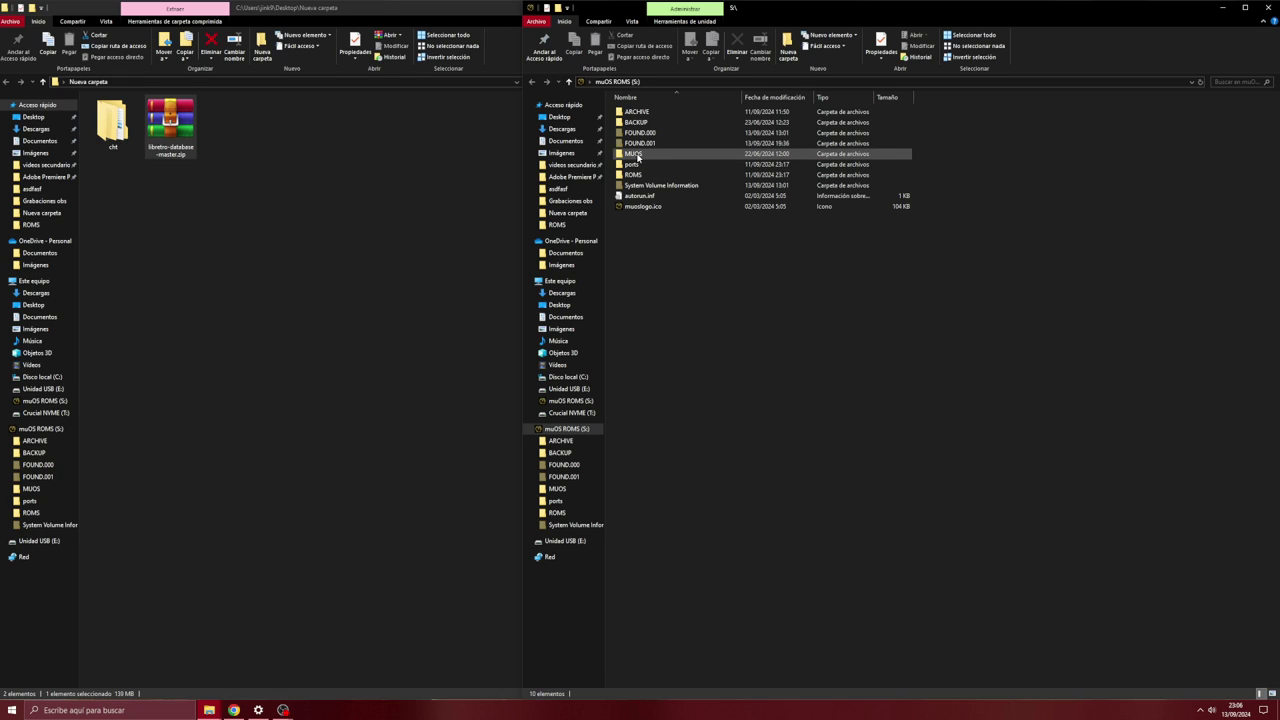
pyautogui.moveTo(632, 157)
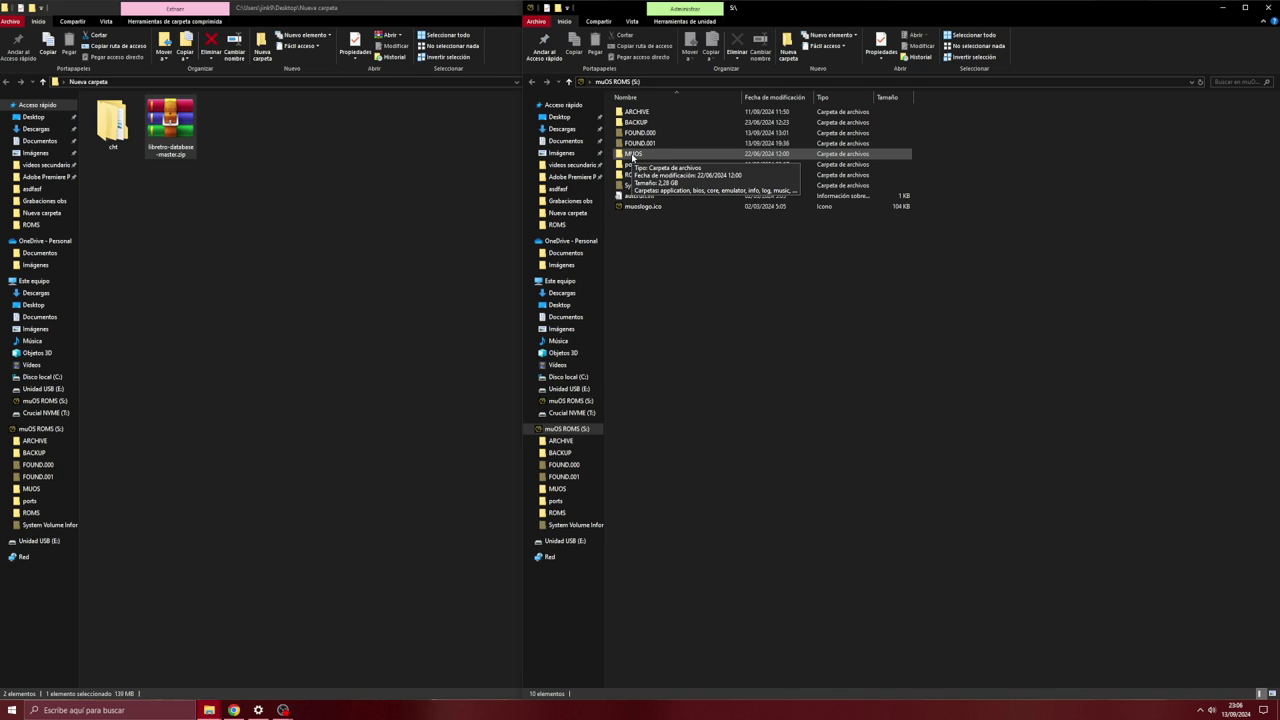
pyautogui.doubleClick(632, 157)
pyautogui.moveTo(662, 228)
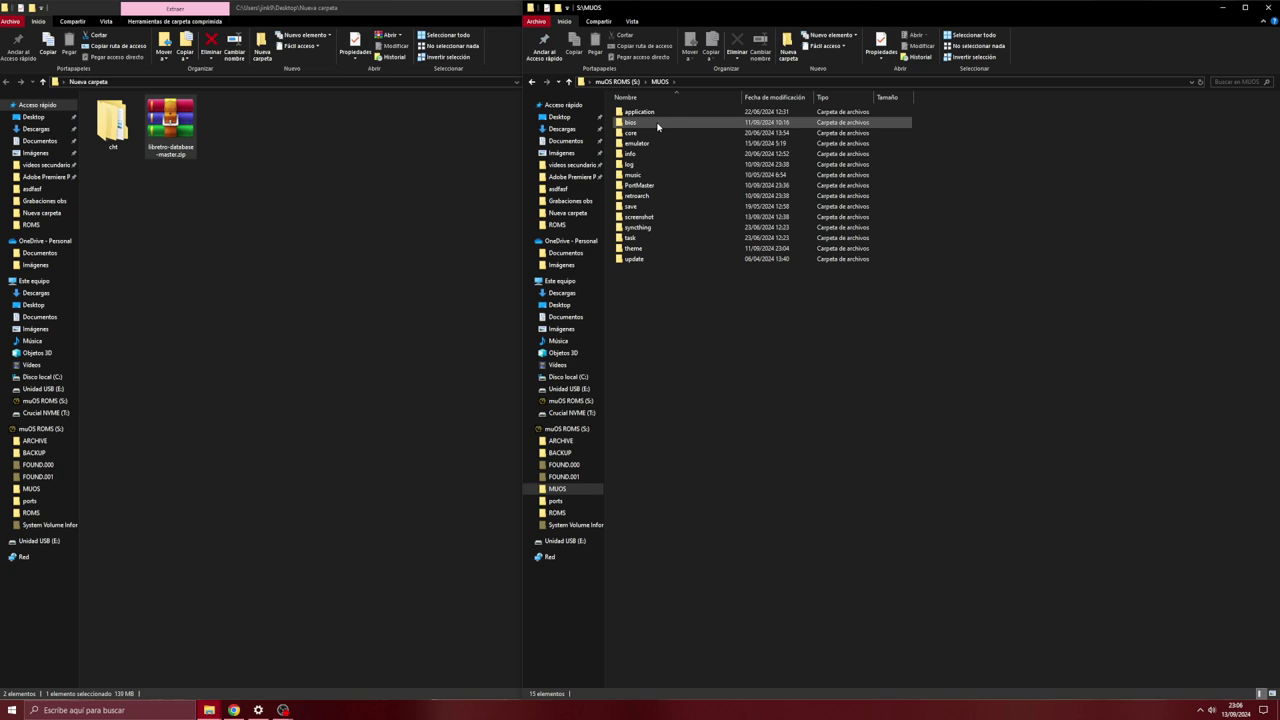
pyautogui.doubleClick(645, 196)
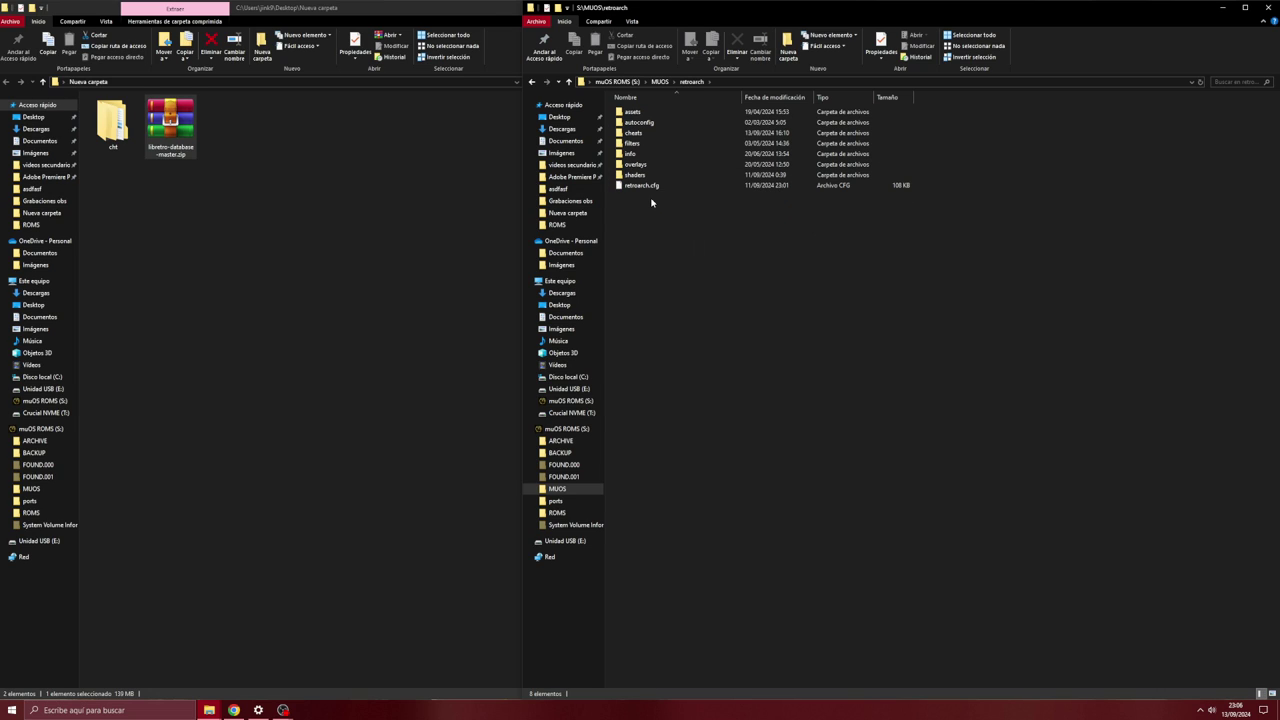
pyautogui.doubleClick(640, 136)
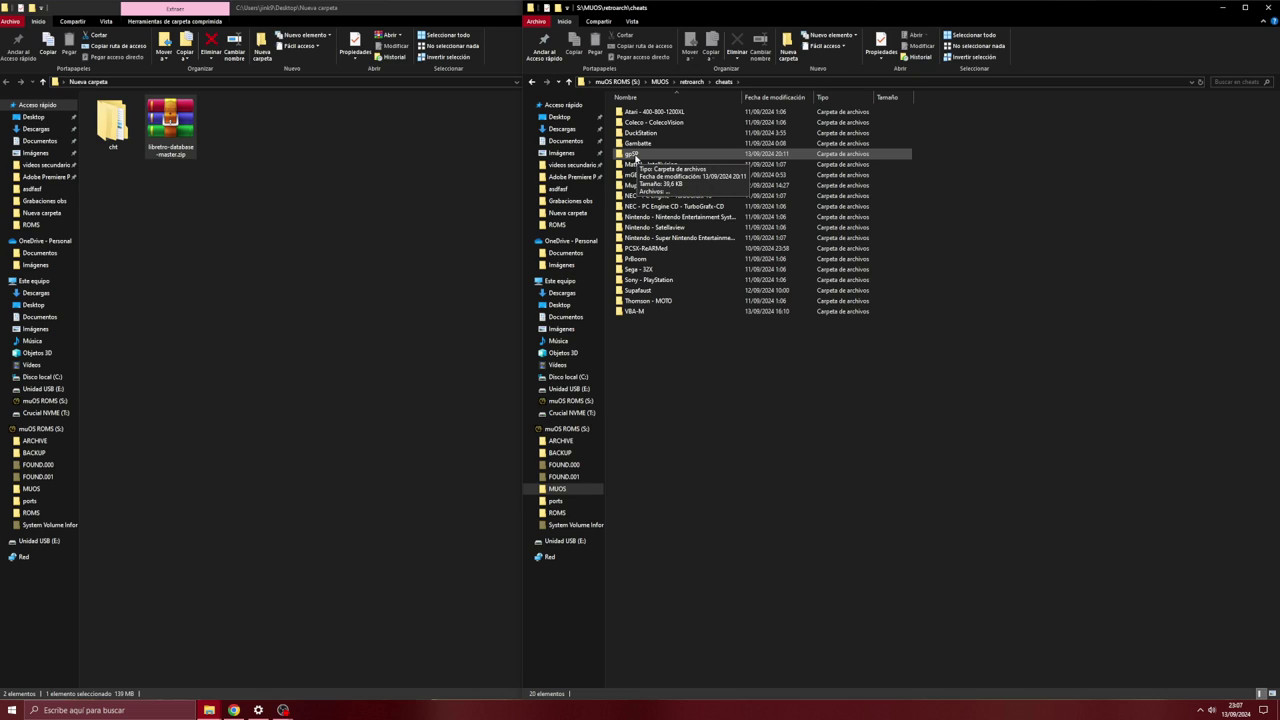
pyautogui.doubleClick(635, 157)
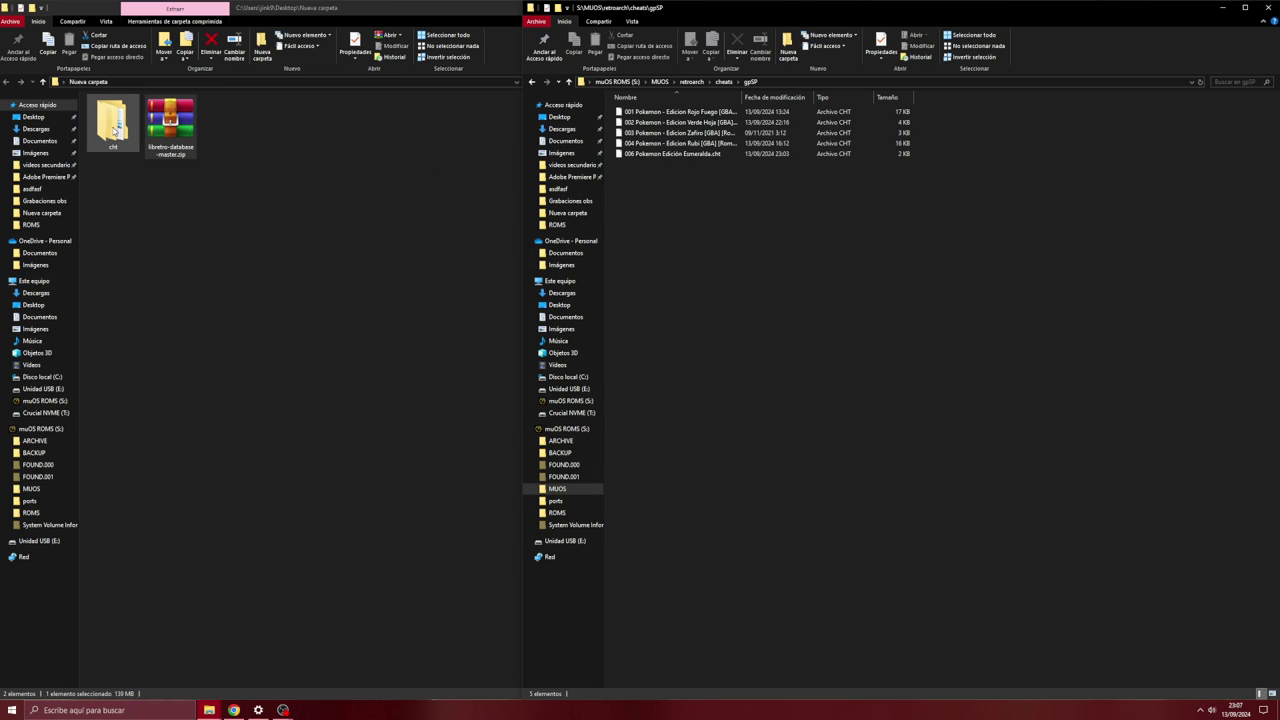
# Step: Open the Nintendo - Game Boy Advance folder inside the extracted cht folder
pyautogui.doubleClick(127, 128)
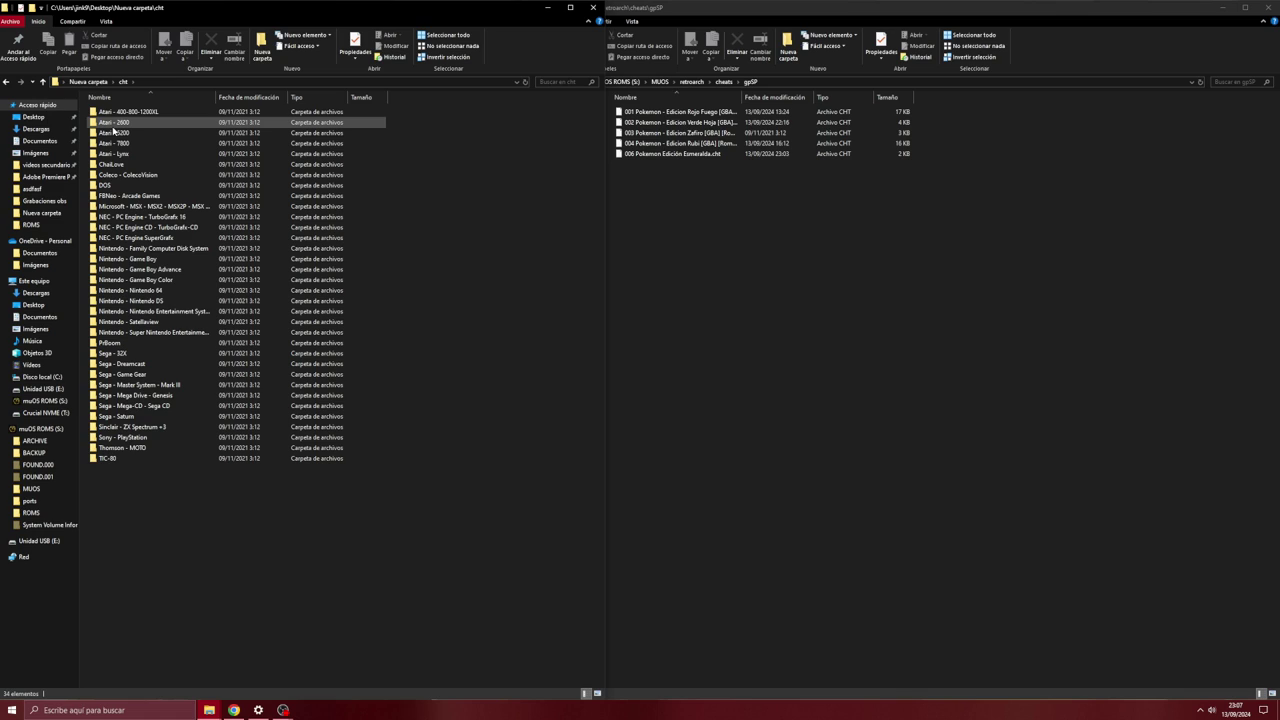
pyautogui.doubleClick(152, 270)
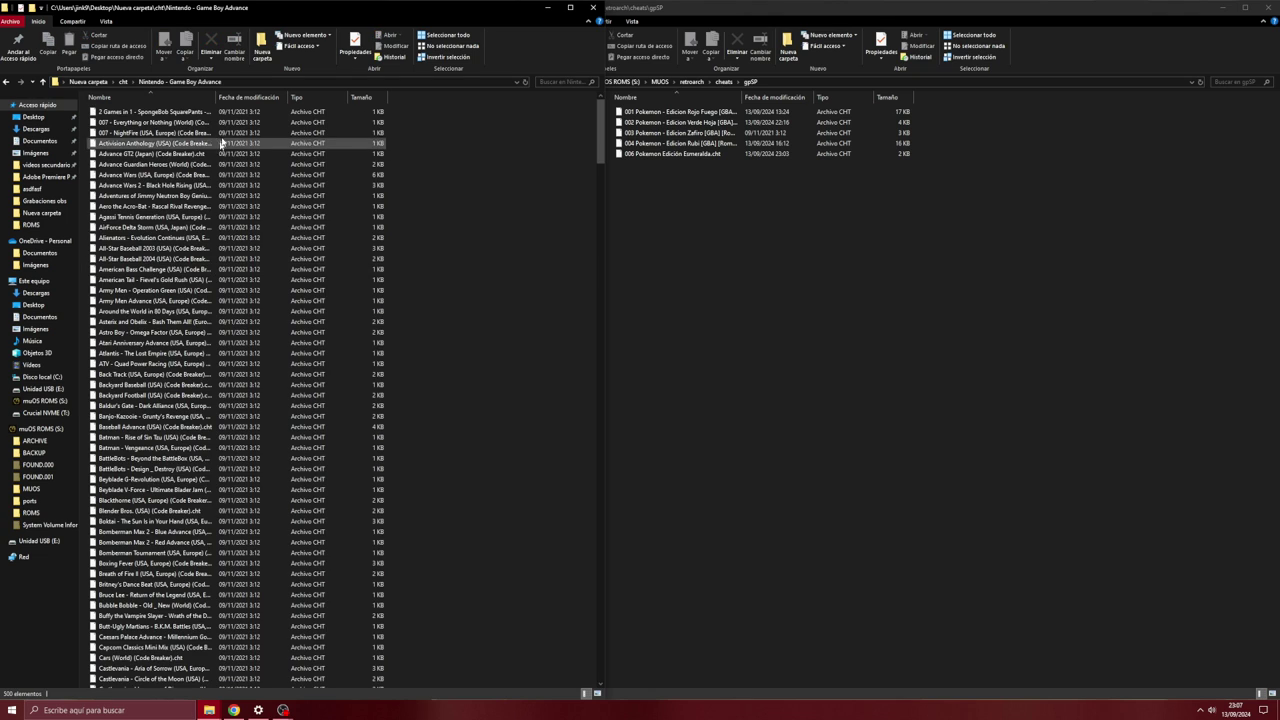
# Step: Look through the Game Boy Advance cheat files down to the end of the alphabetical list
pyautogui.scroll(-1, 250, 150)
pyautogui.scroll(-20, 250, 209)
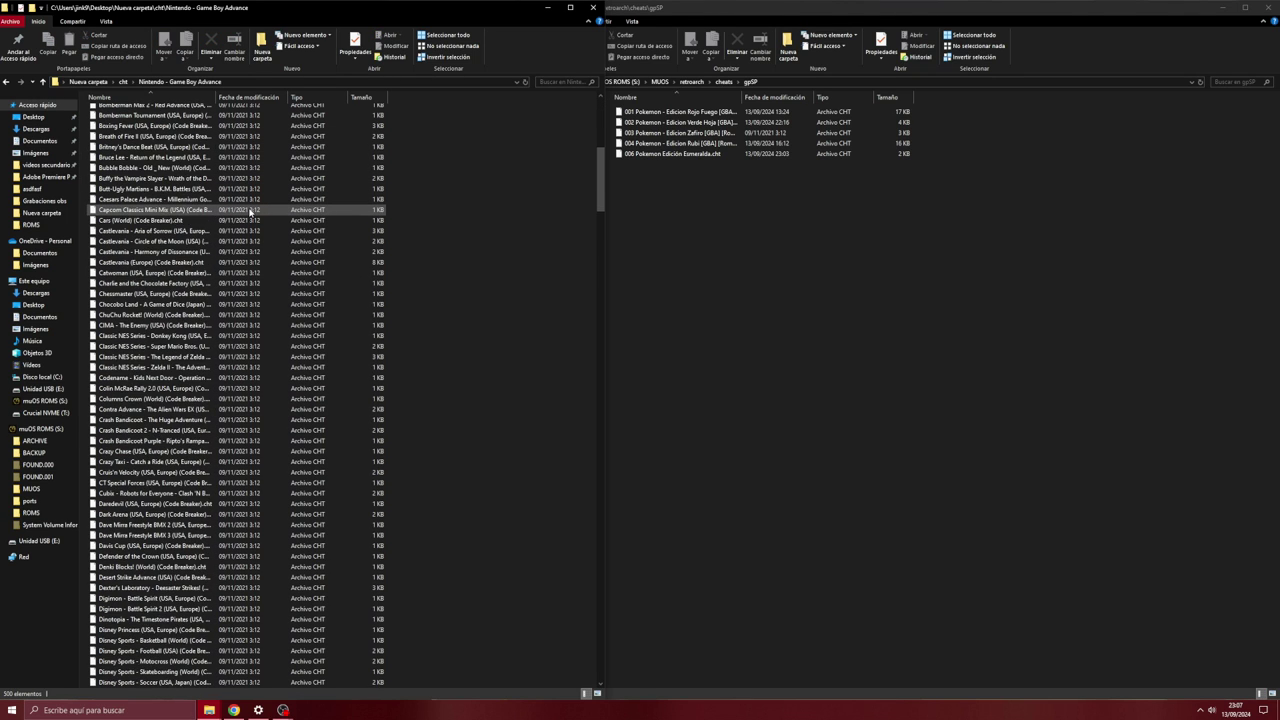
pyautogui.scroll(-20, 250, 210)
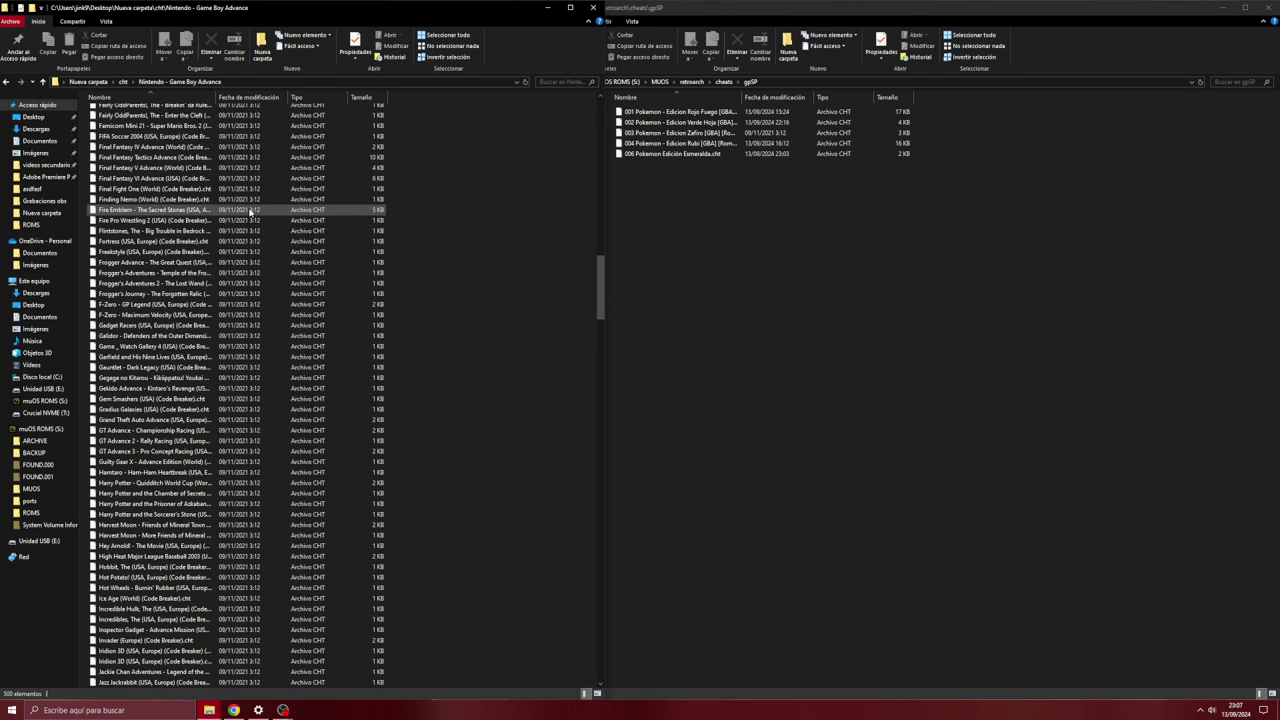
pyautogui.scroll(-20, 250, 210)
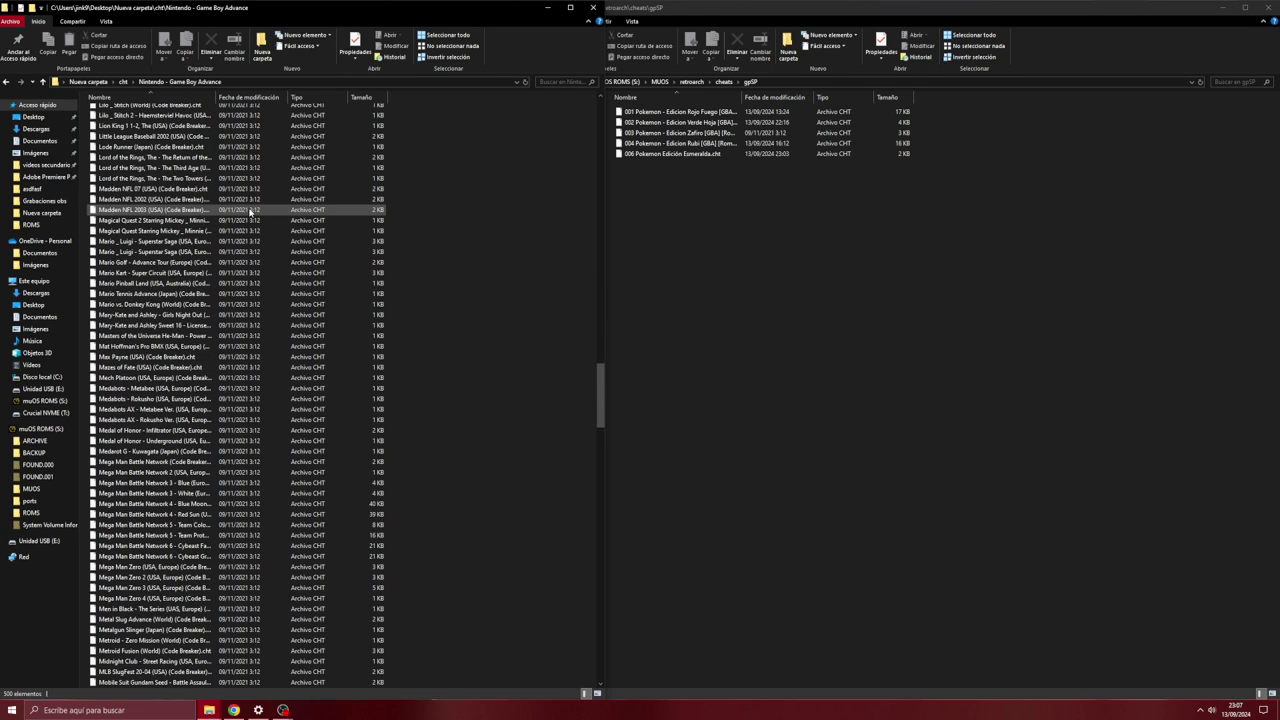
pyautogui.scroll(-20, 250, 210)
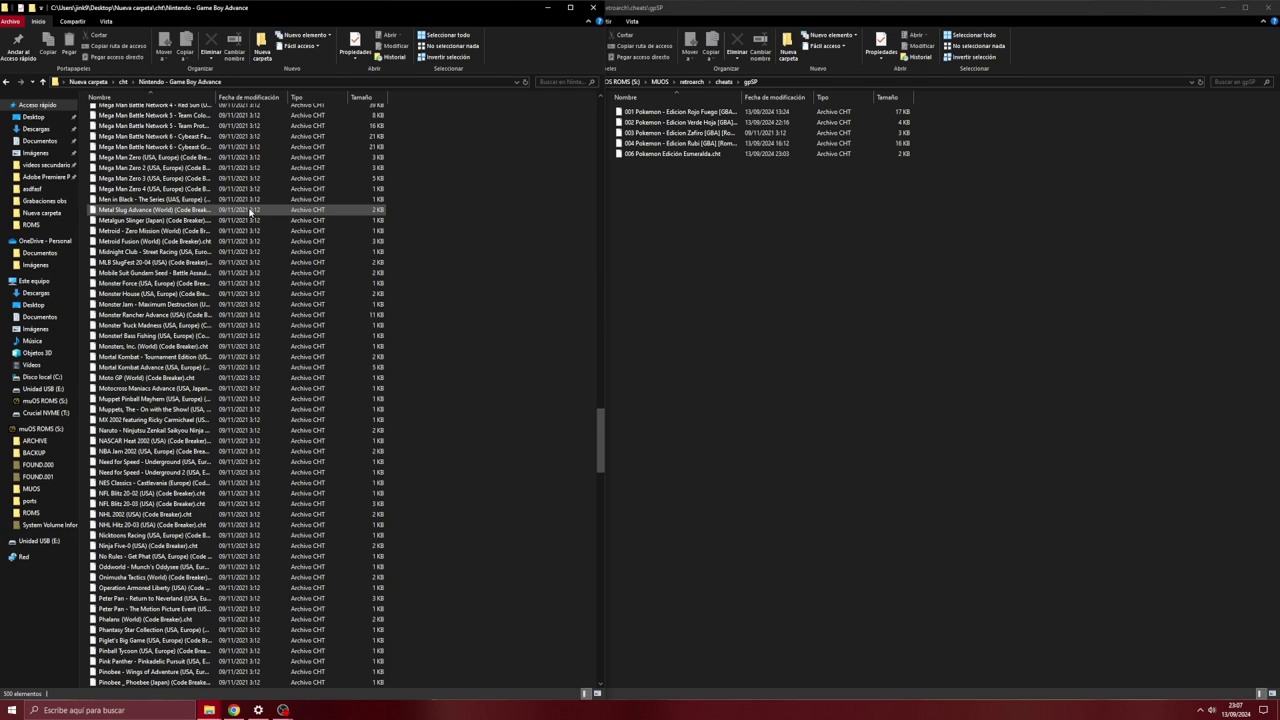
pyautogui.scroll(-6, 250, 210)
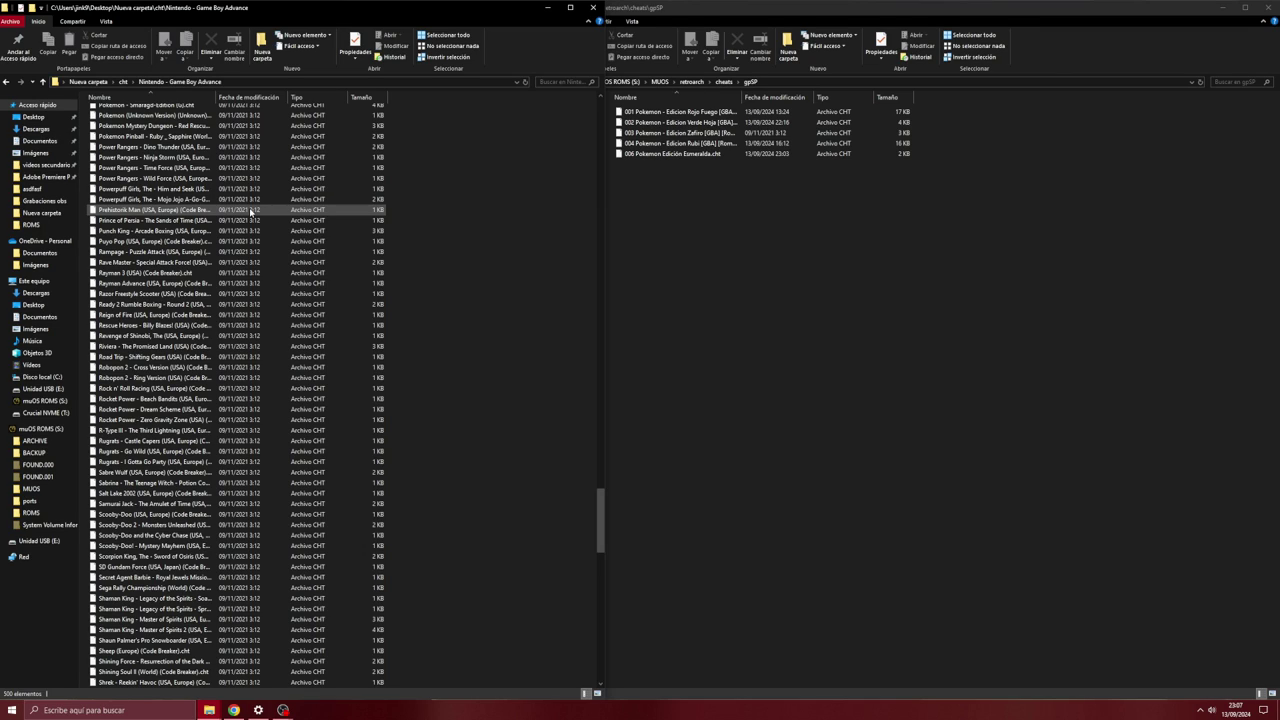
pyautogui.scroll(-10, 250, 210)
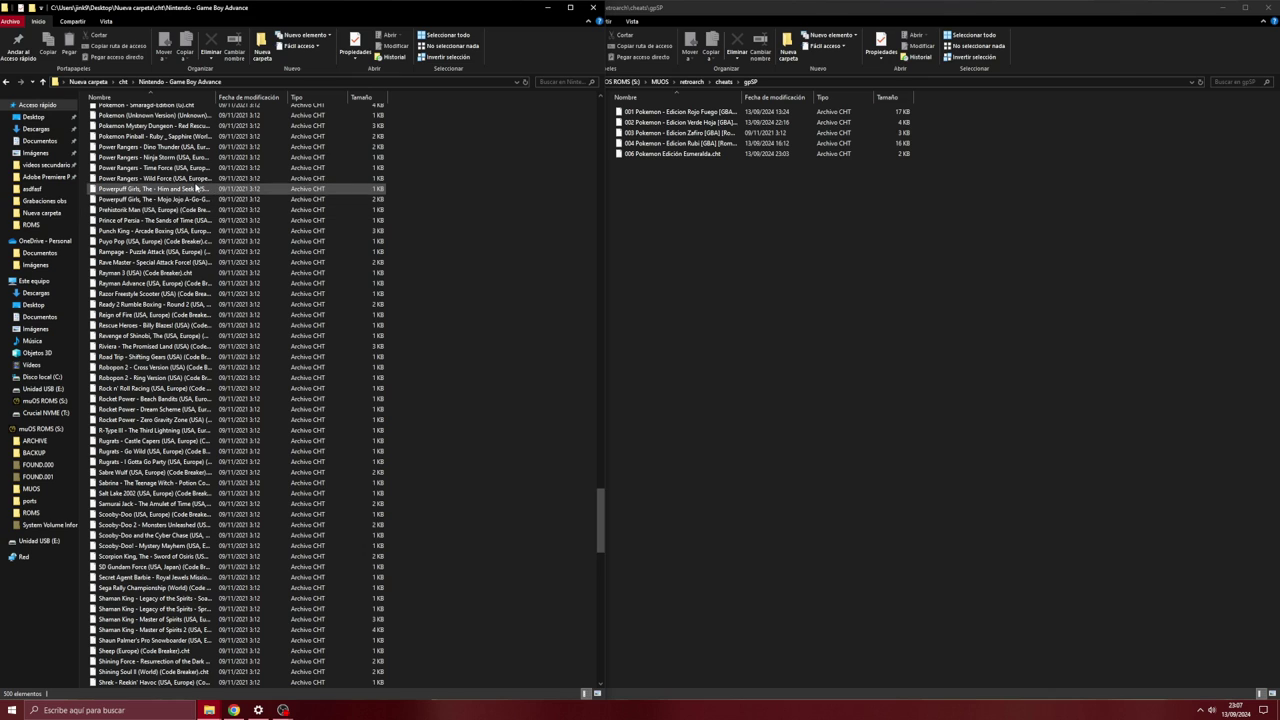
pyautogui.scroll(-3, 214, 226)
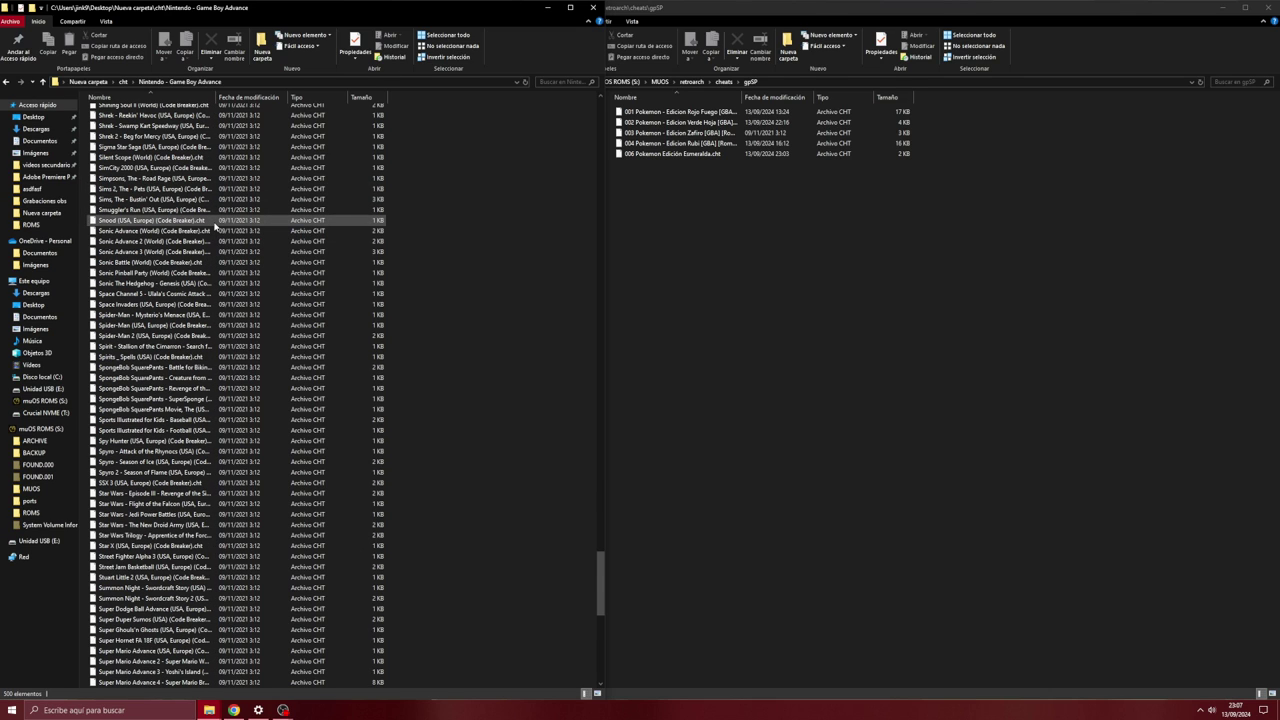
pyautogui.scroll(-3, 214, 226)
pyautogui.scroll(-1, 214, 226)
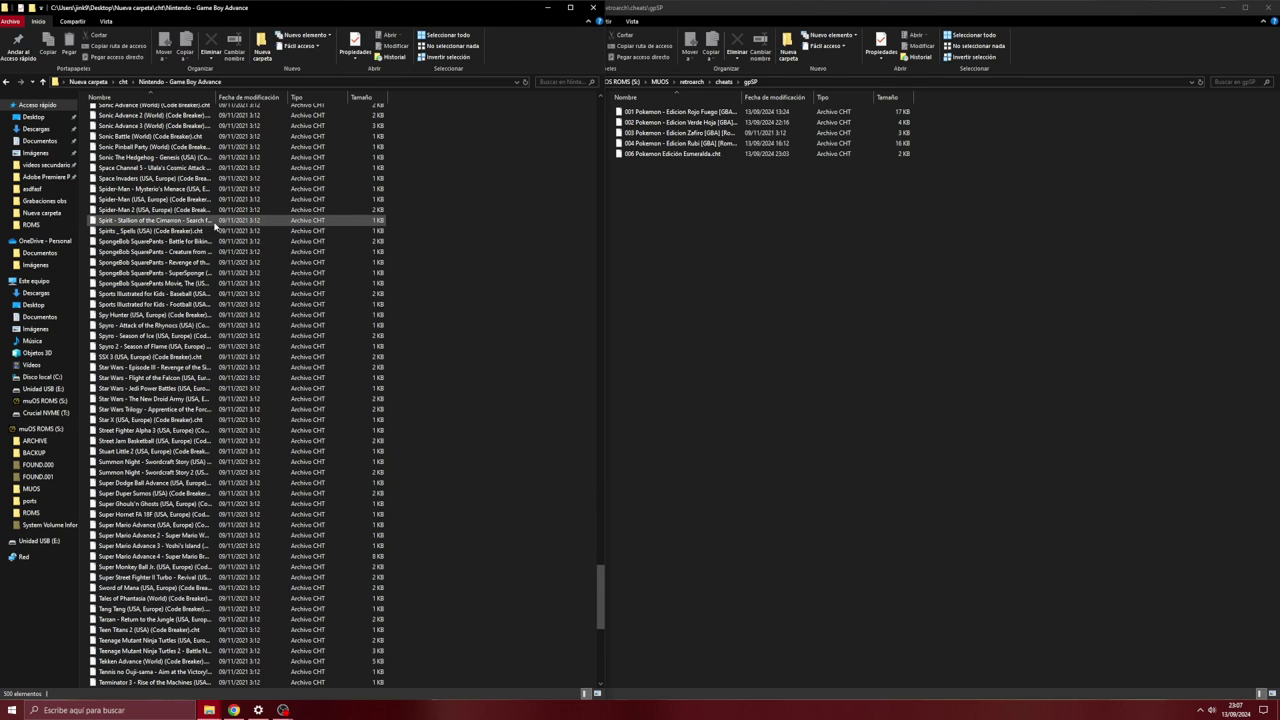
pyautogui.scroll(-9, 157, 410)
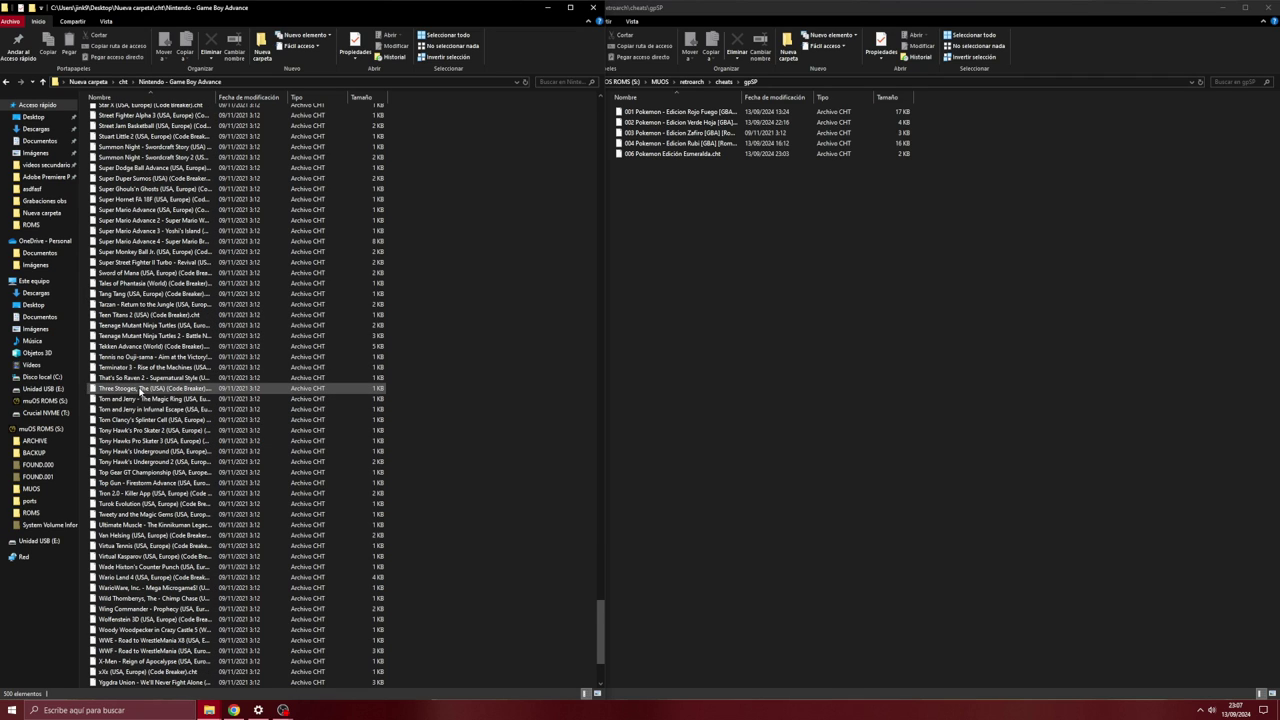
pyautogui.scroll(-4, 143, 445)
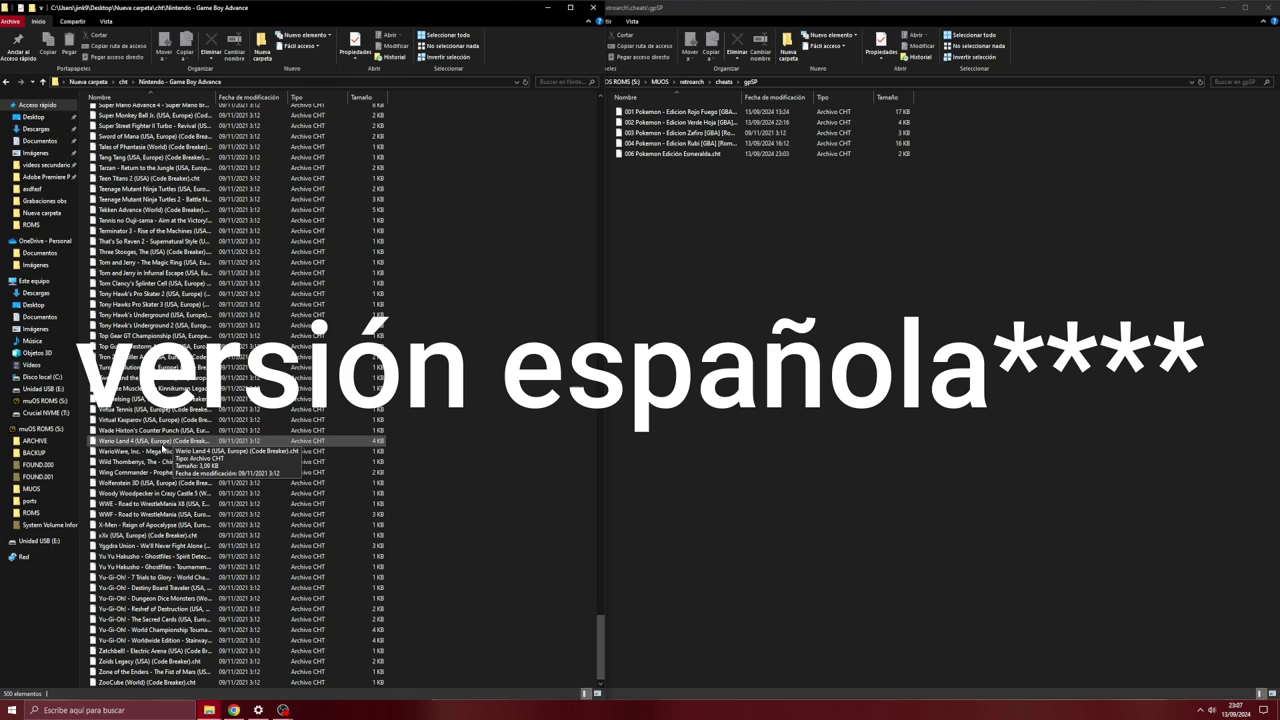
# Step: Find the Pokemon - FireRed Version cheat file and copy it into the gpSP cheats folder on the muOS ROMS (S:) drive
pyautogui.scroll(7, 192, 470)
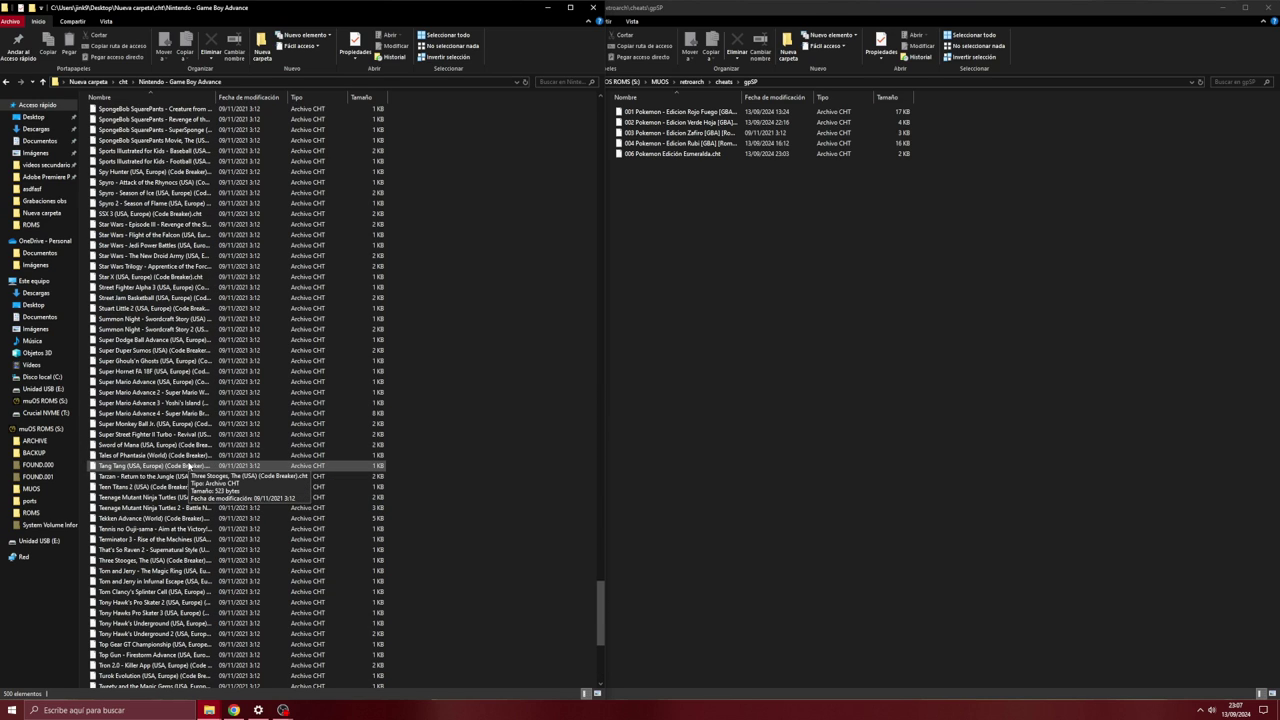
pyautogui.scroll(5, 190, 466)
pyautogui.scroll(2, 188, 462)
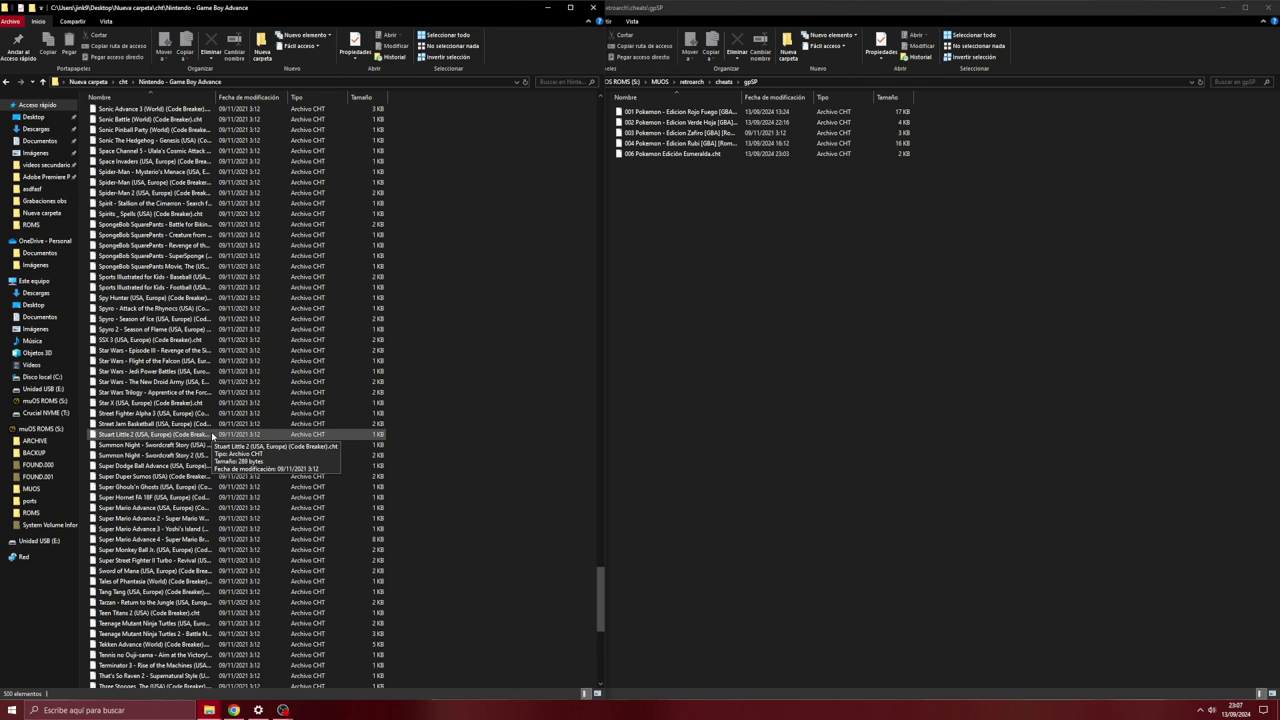
pyautogui.scroll(10, 188, 457)
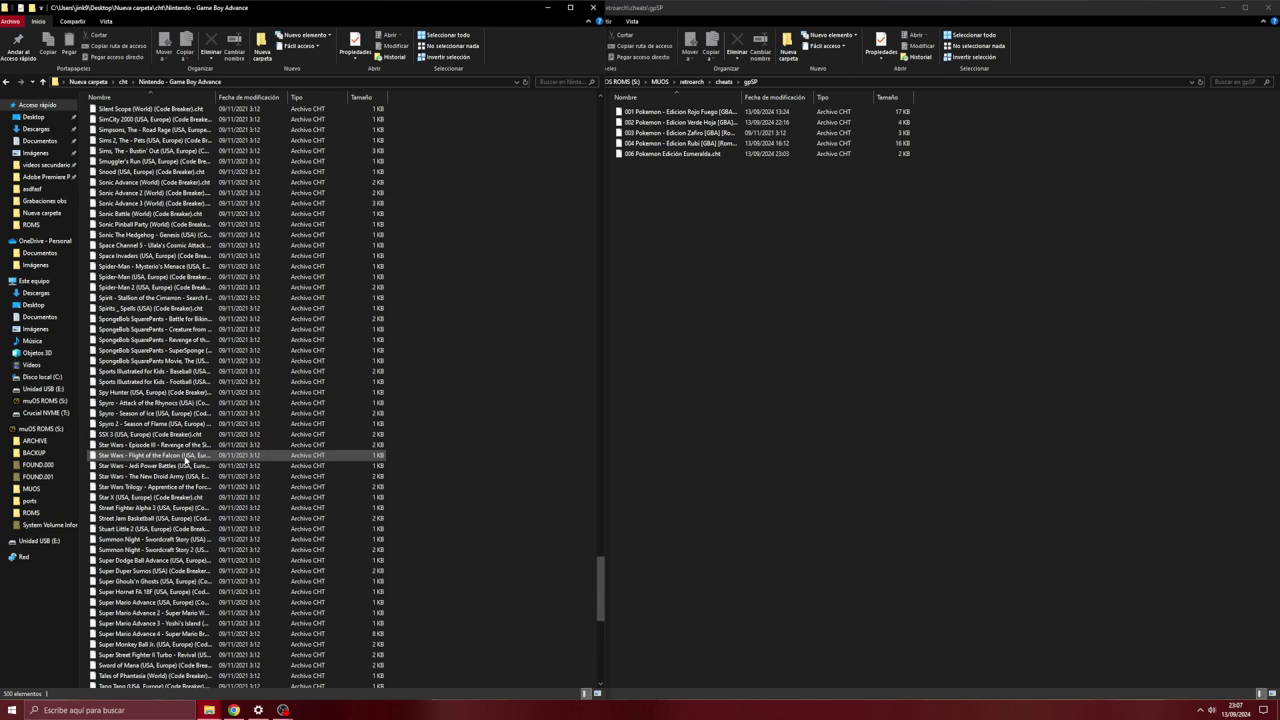
pyautogui.scroll(14, 186, 459)
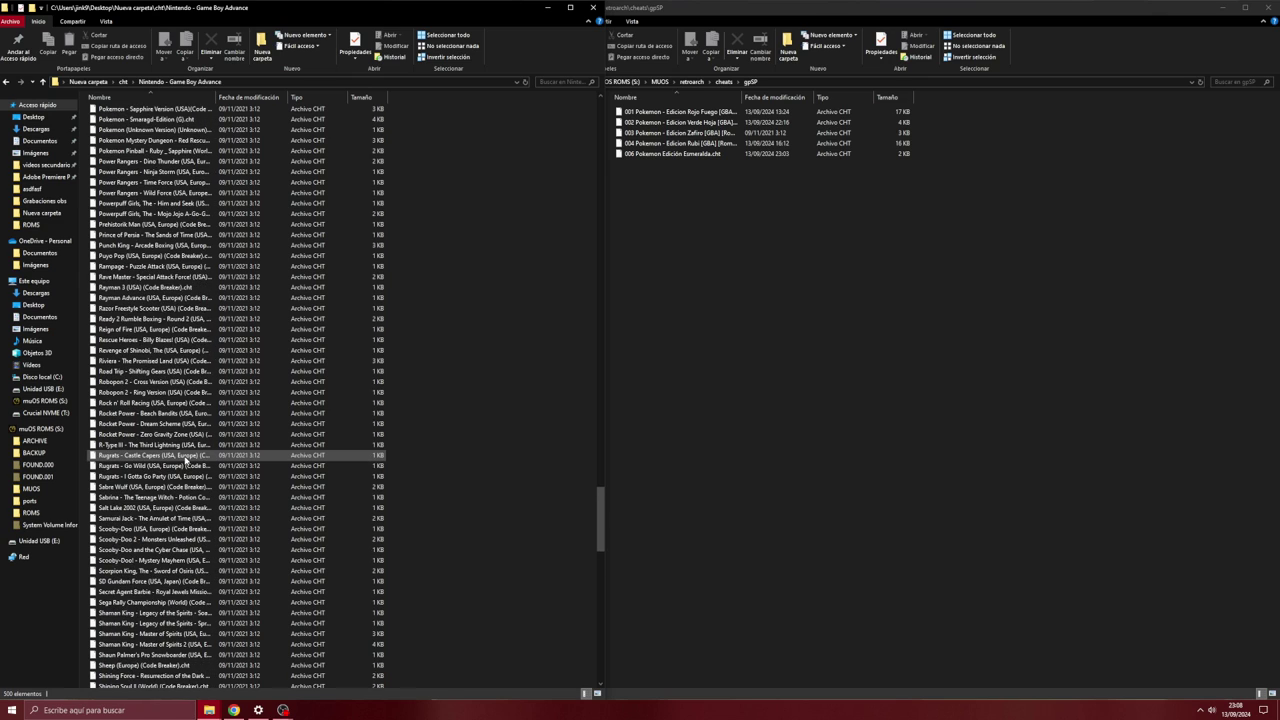
pyautogui.scroll(4, 186, 459)
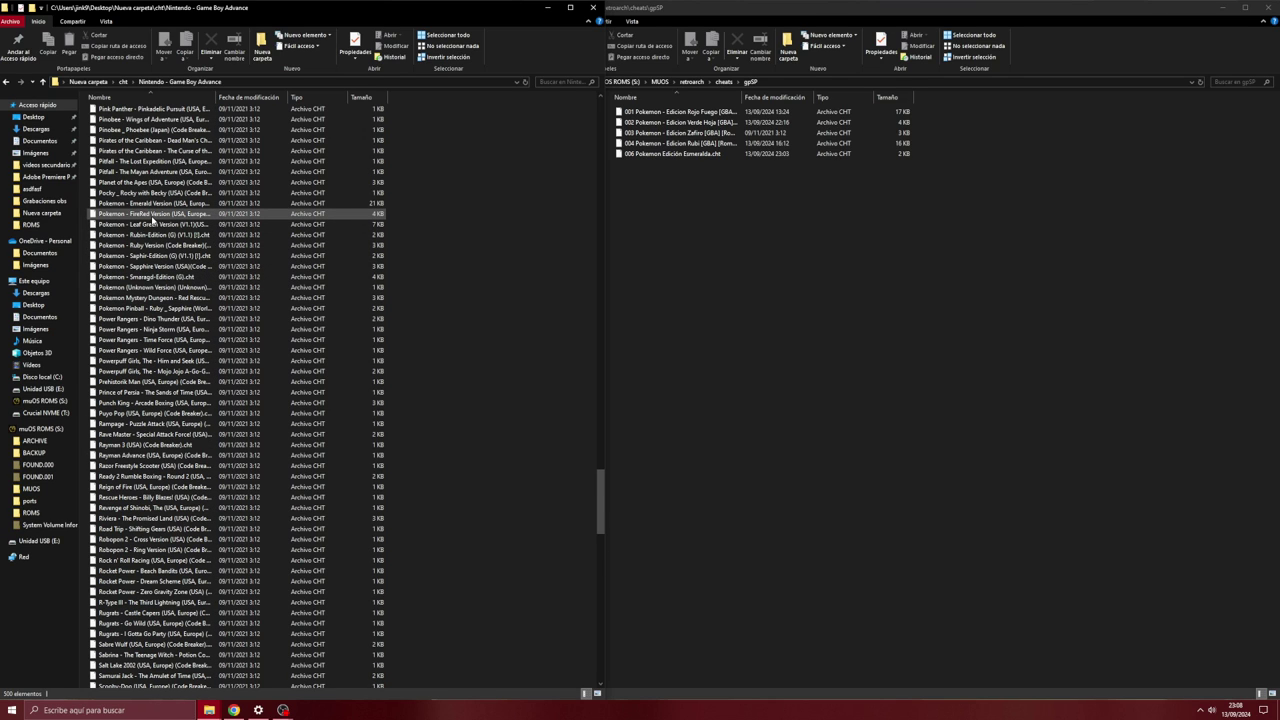
pyautogui.moveTo(153, 218); pyautogui.dragTo(673, 222)
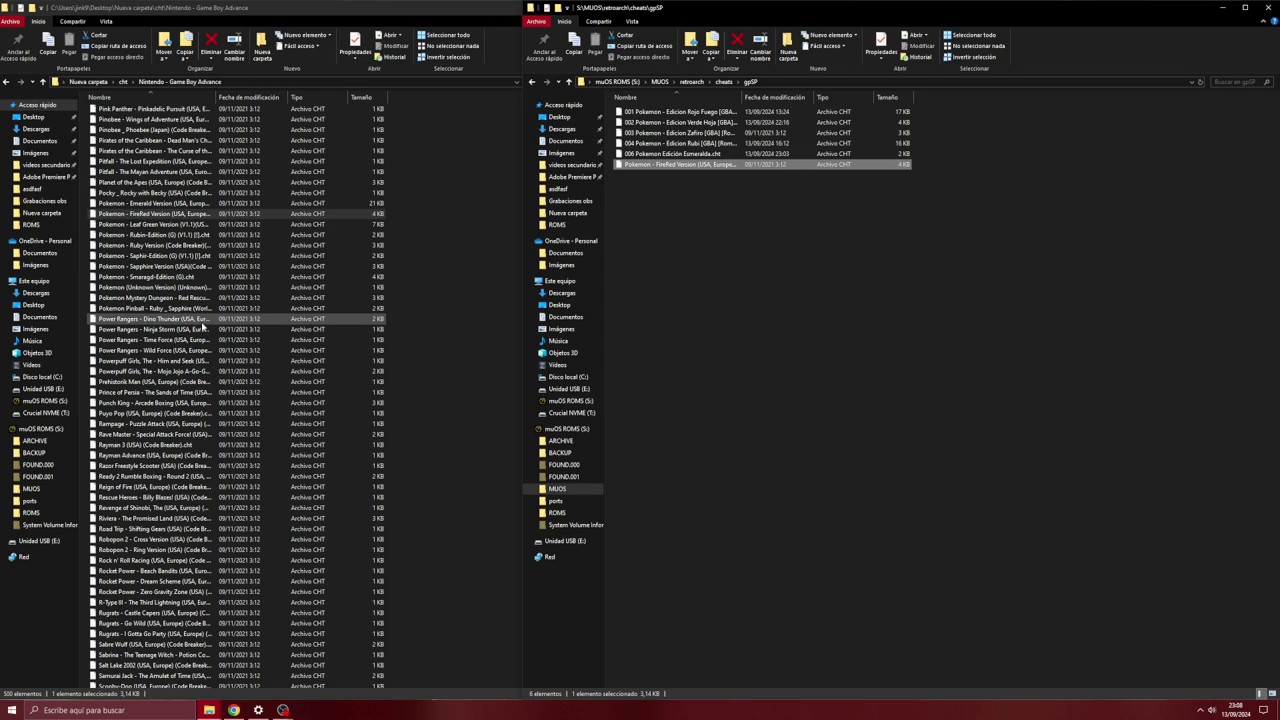
pyautogui.scroll(-8, 203, 325)
pyautogui.scroll(-20, 160, 385)
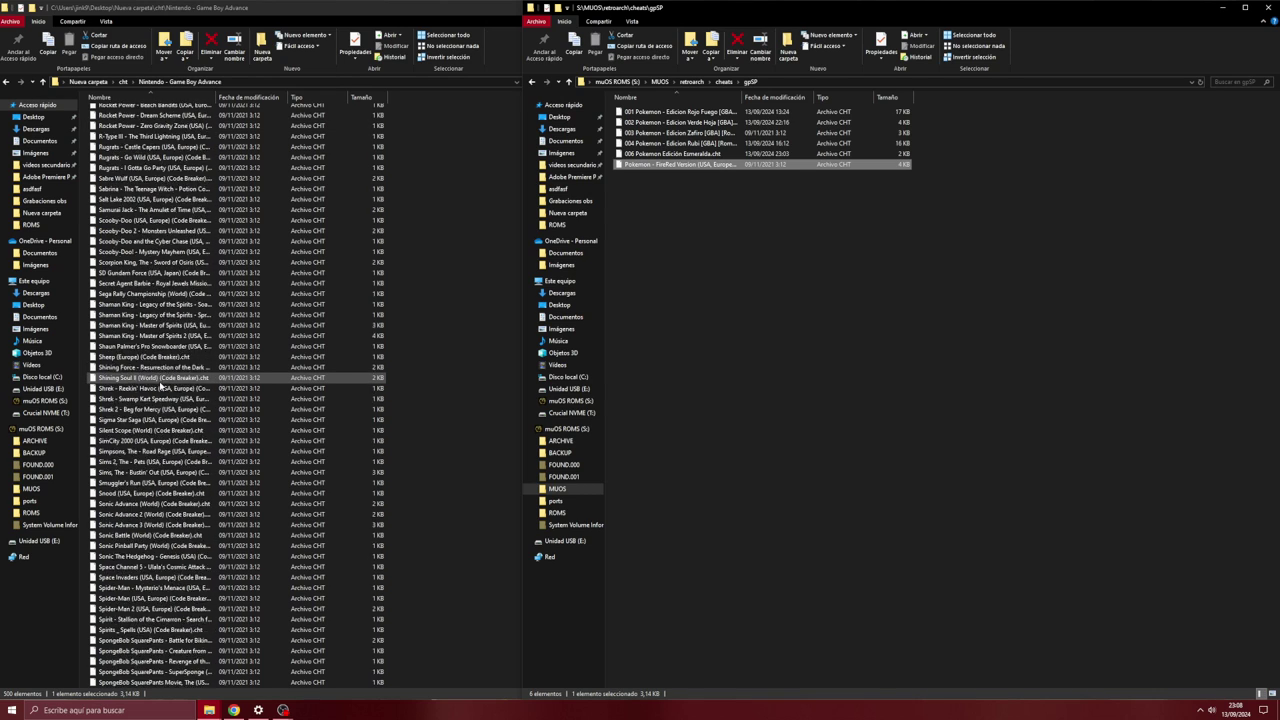
pyautogui.scroll(-5, 162, 388)
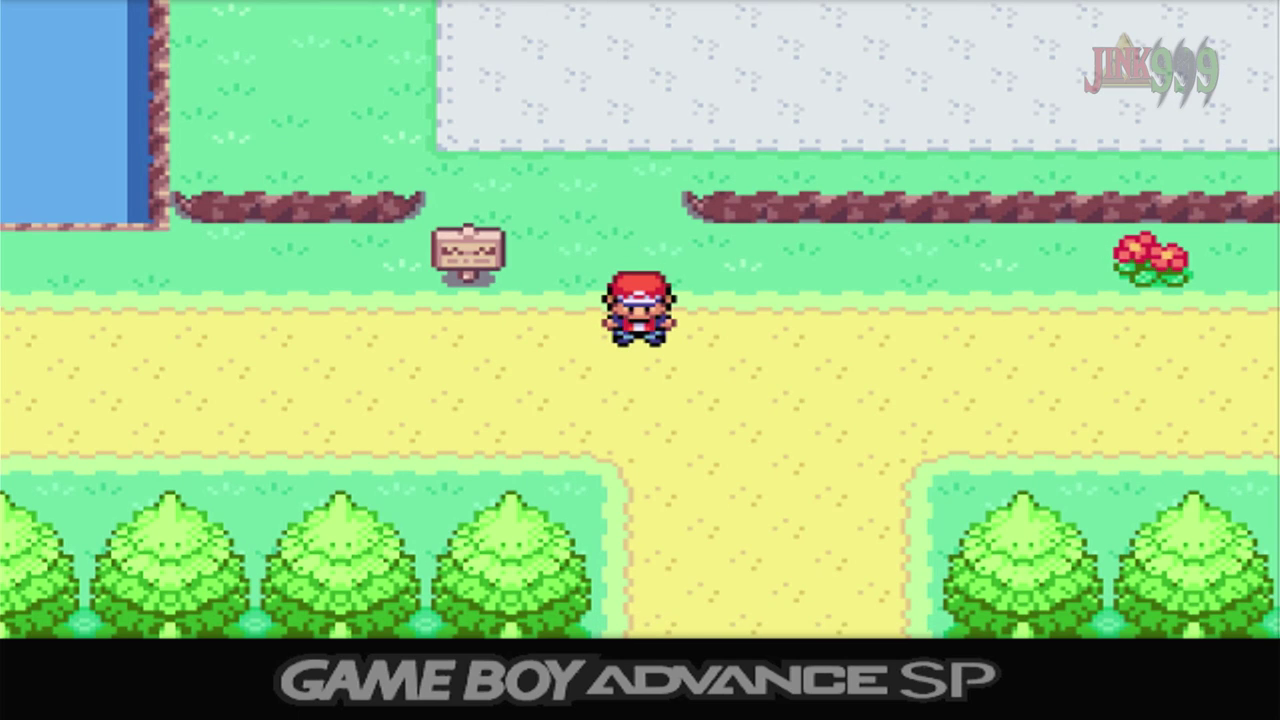
# Step: Switch to the Pokemon game running in RetroArch and open Trucos from its Menú rápido
pyautogui.press('F1')
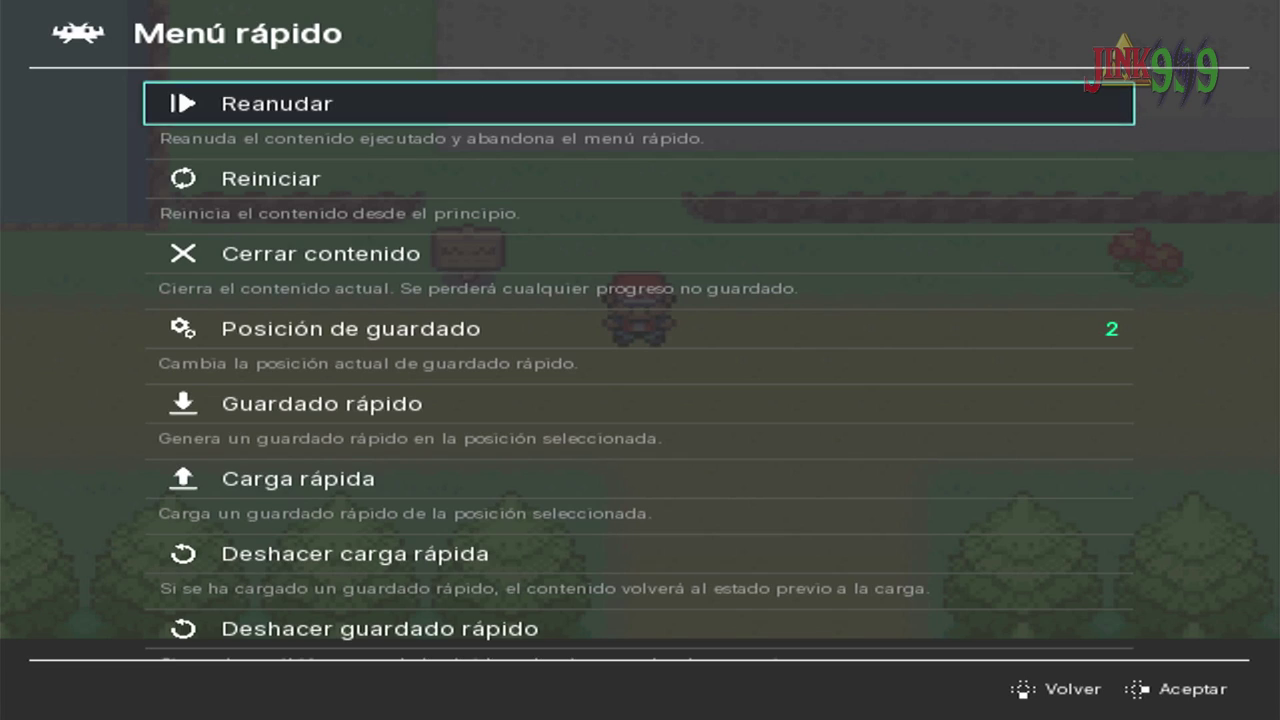
pyautogui.press('Up')
pyautogui.press('Up')
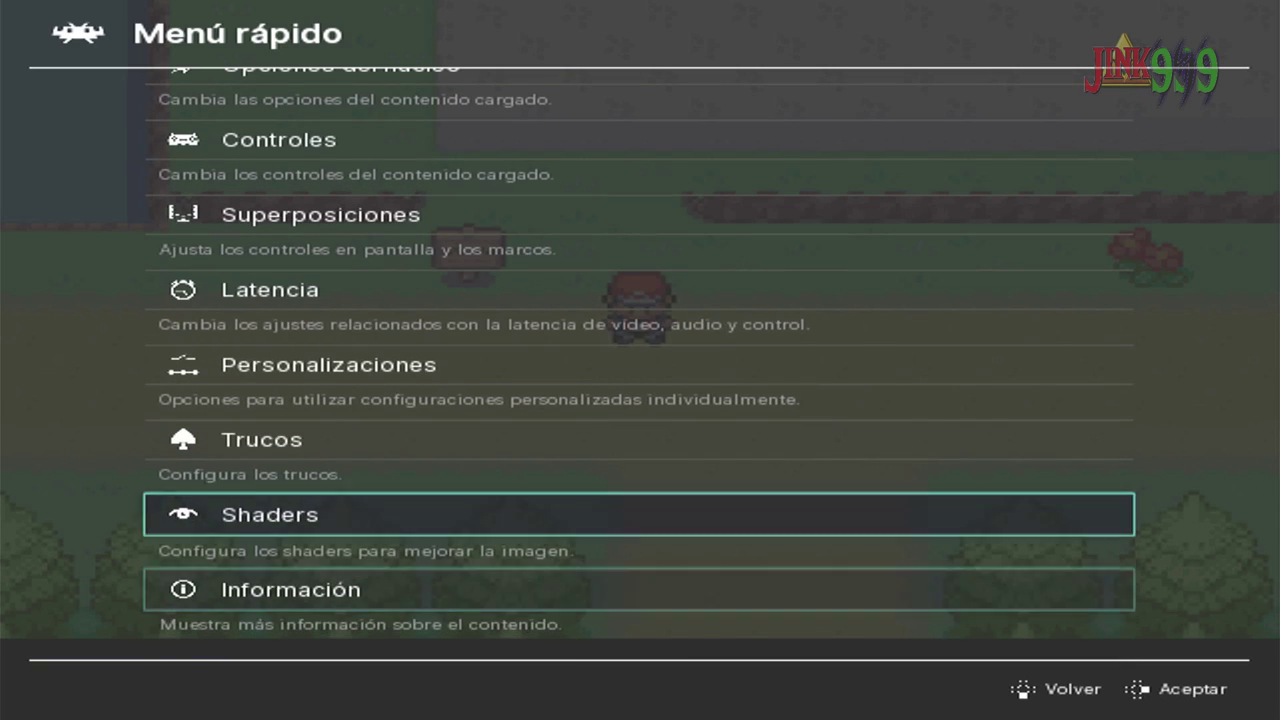
pyautogui.press('Up')
pyautogui.press('Return')
# Step: Review the loaded cheats in reverse order, from Truco #26: Infinite Money back to Truco #2: No Random Battle
pyautogui.press('Up')
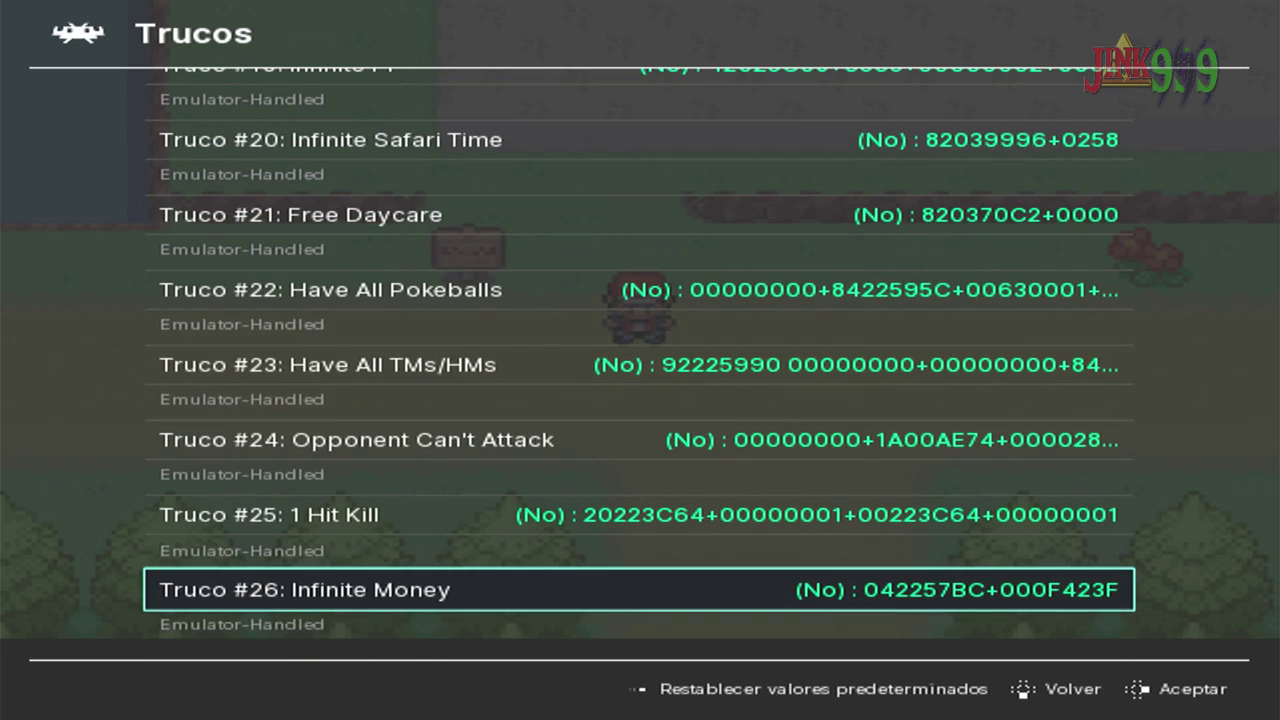
pyautogui.press('Up')
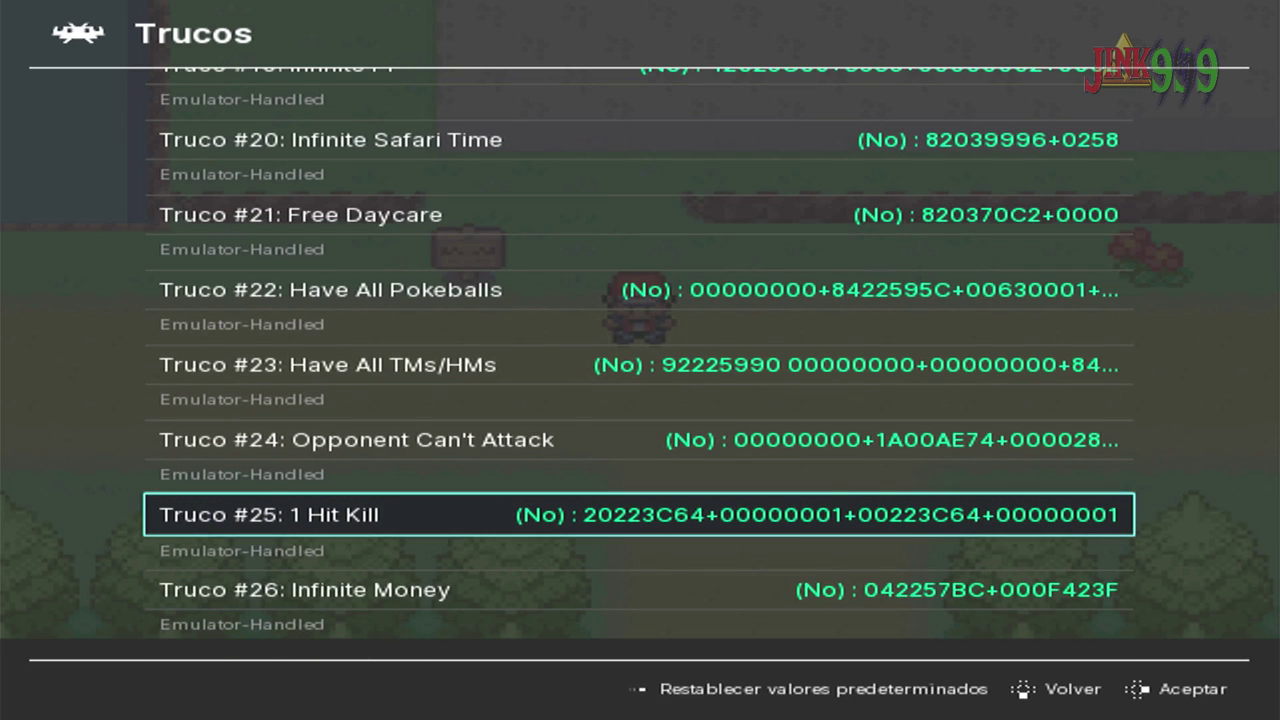
pyautogui.press('Up')
pyautogui.press('Up')
pyautogui.press('Up')
pyautogui.press('Up')
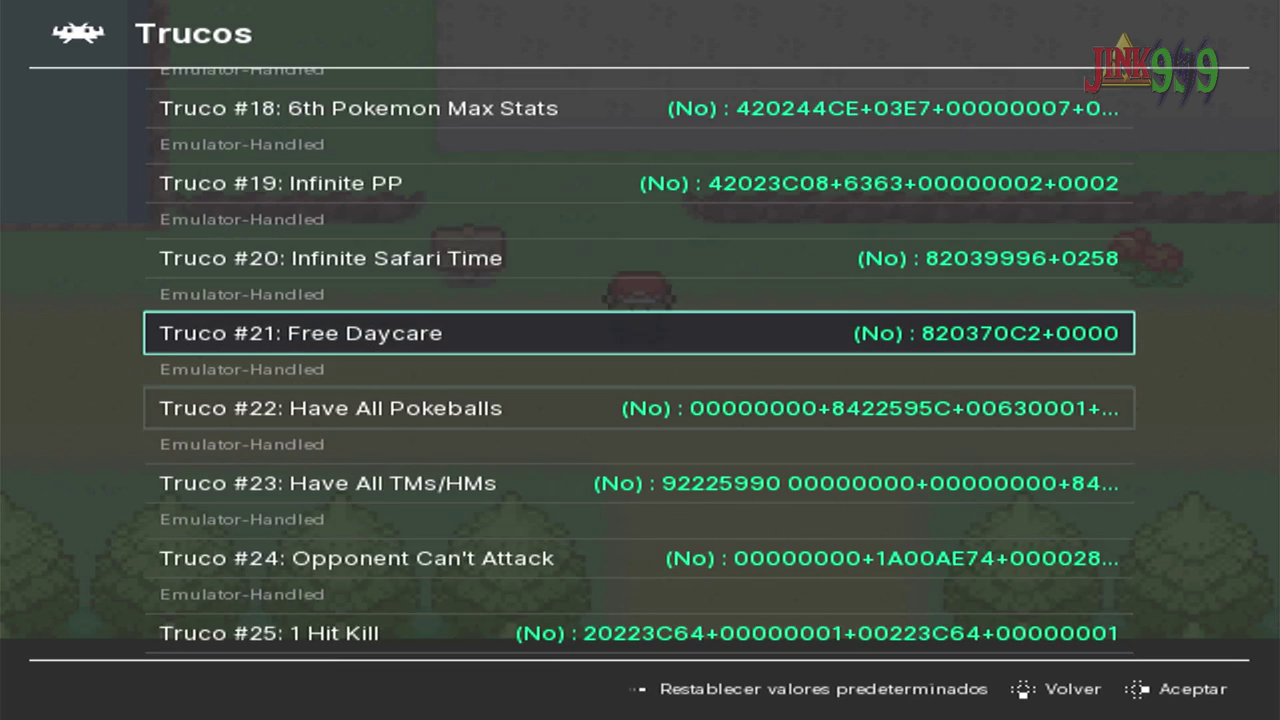
pyautogui.press('Up')
pyautogui.press('Up')
pyautogui.press('Up')
pyautogui.press('Up')
pyautogui.press('Up')
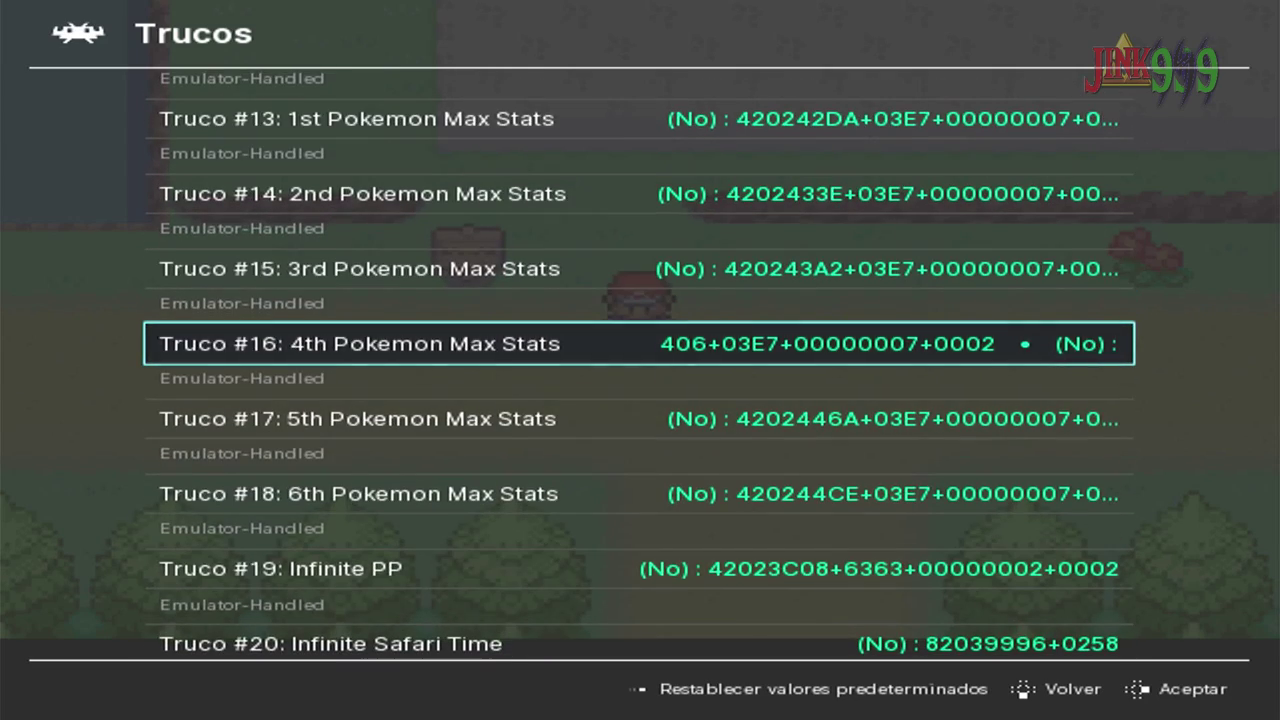
pyautogui.press('Up')
pyautogui.press('Up')
pyautogui.press('Up')
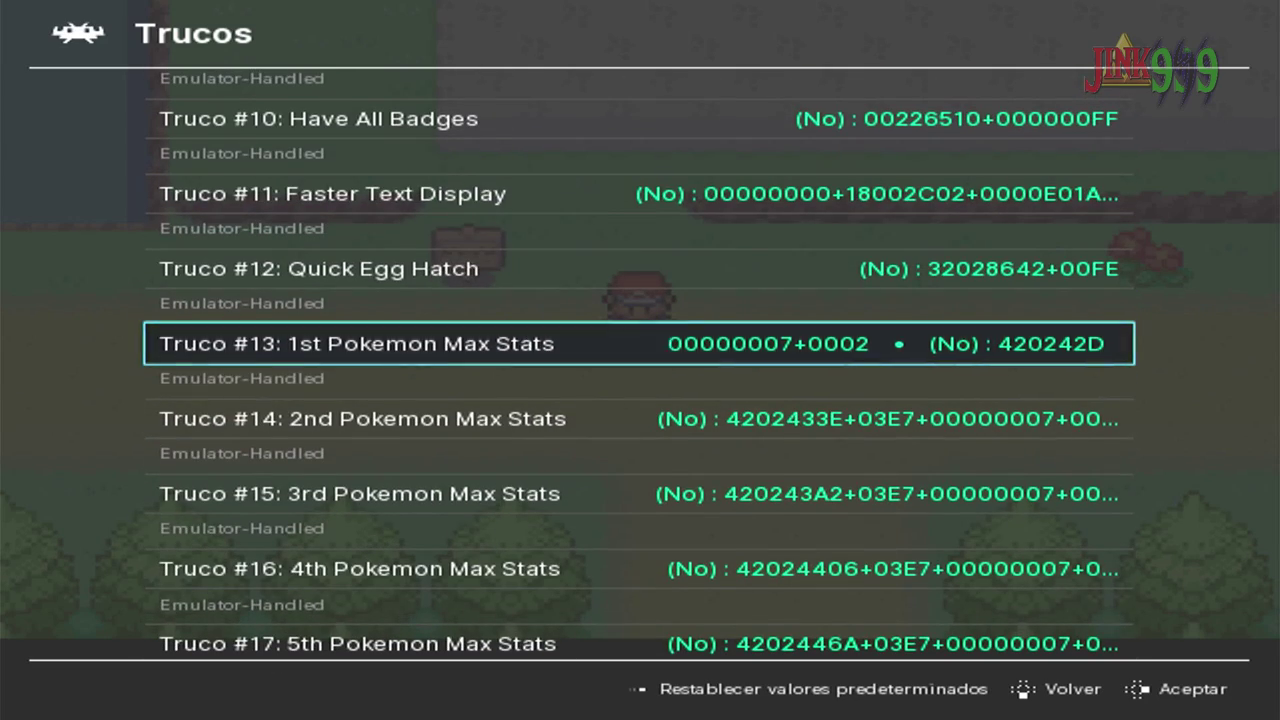
pyautogui.press('Up')
pyautogui.press('Up')
pyautogui.press('Up')
pyautogui.press('Up')
pyautogui.press('Up')
pyautogui.press('Up')
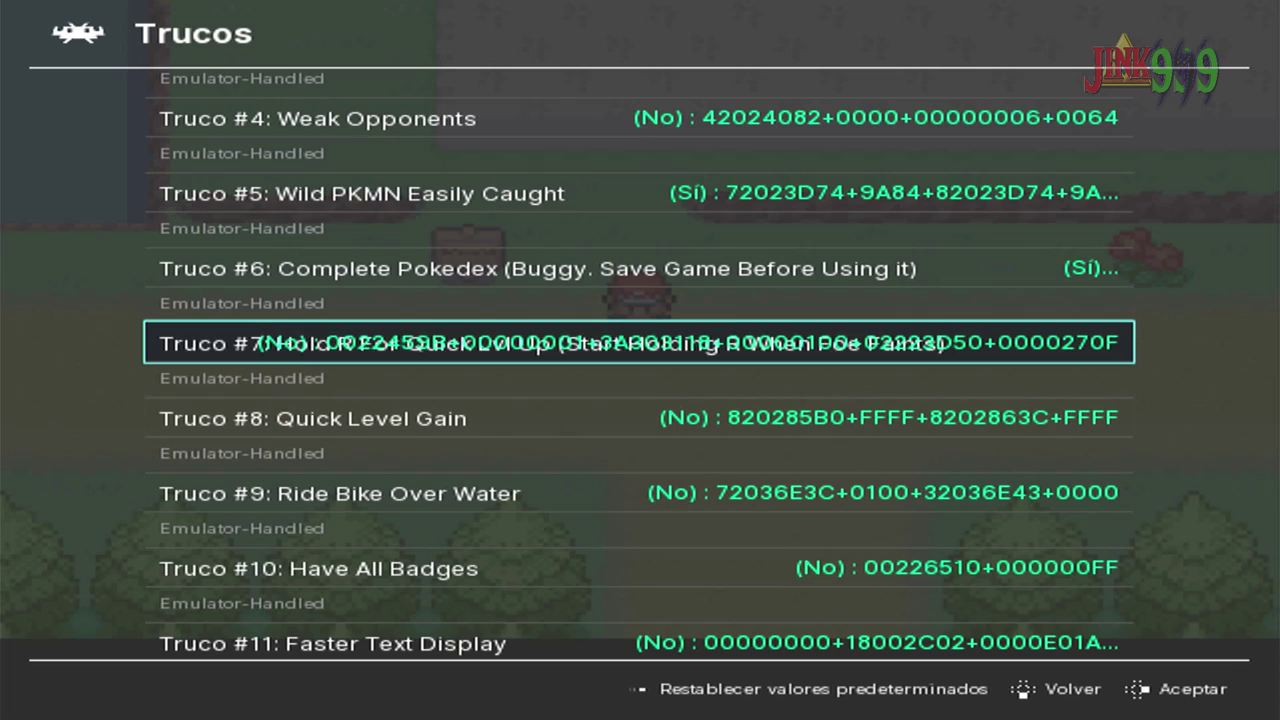
pyautogui.press('Up')
pyautogui.press('Up')
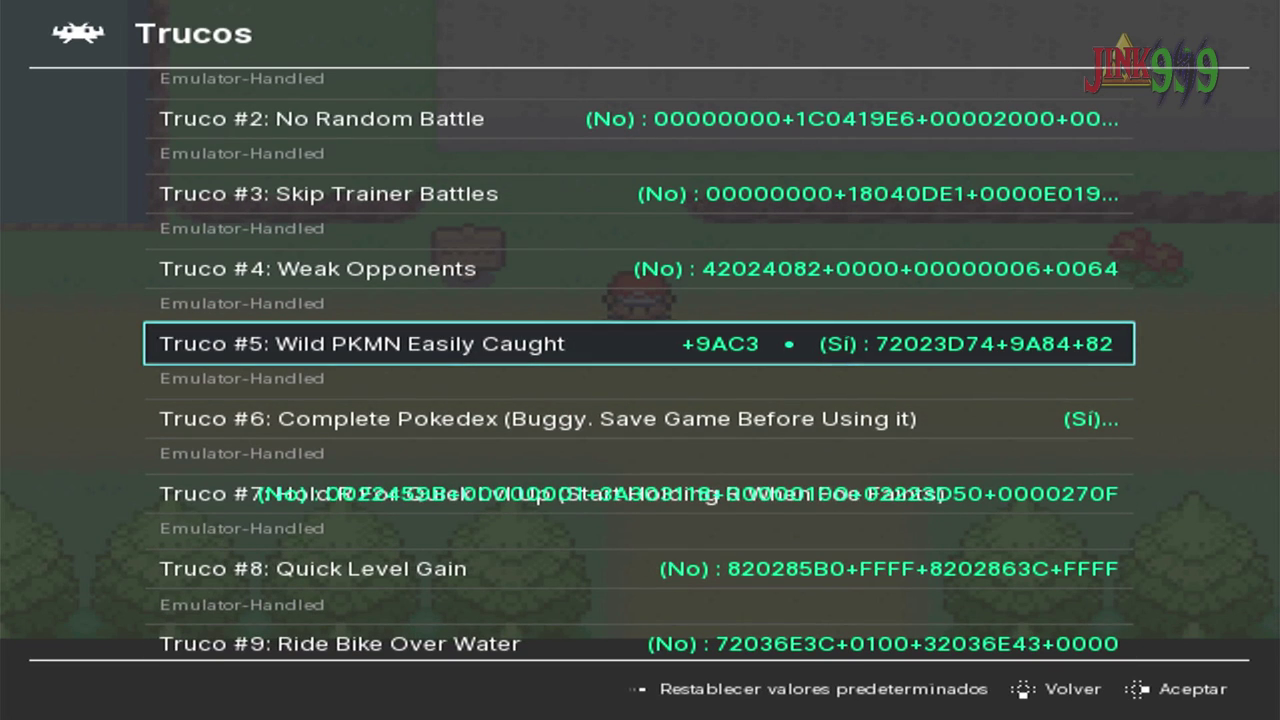
pyautogui.press('Up')
pyautogui.press('Up')
pyautogui.press('Up')
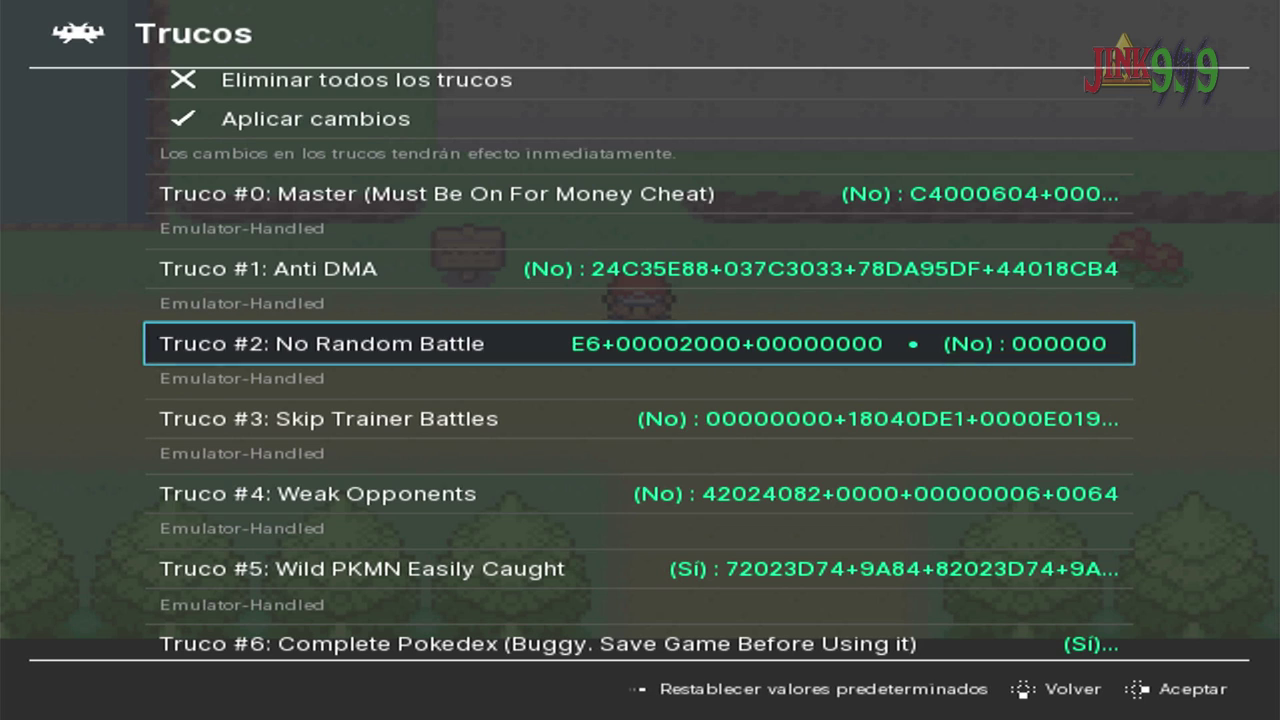
# Step: Review the loaded cheats from Truco #2: No Random Battle through Truco #14: 2nd Pokemon Max Stats
pyautogui.press('Down')
pyautogui.press('Down')
pyautogui.press('Down')
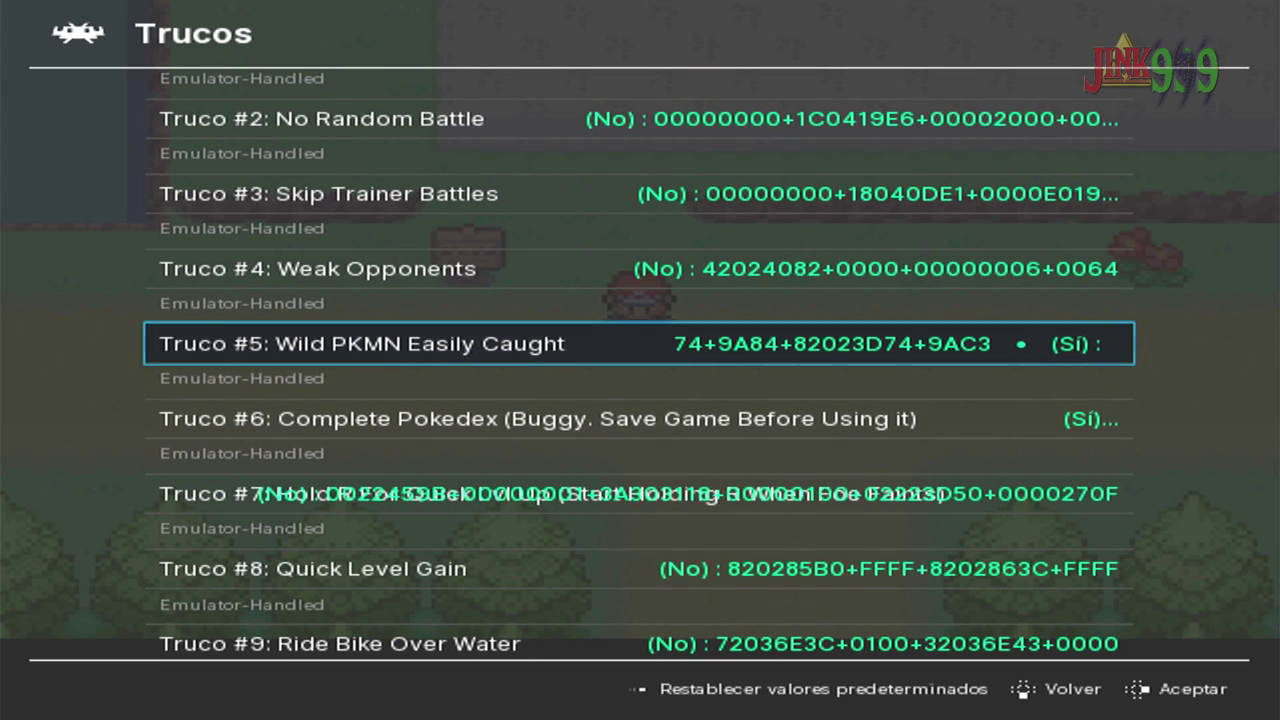
pyautogui.press('Up')
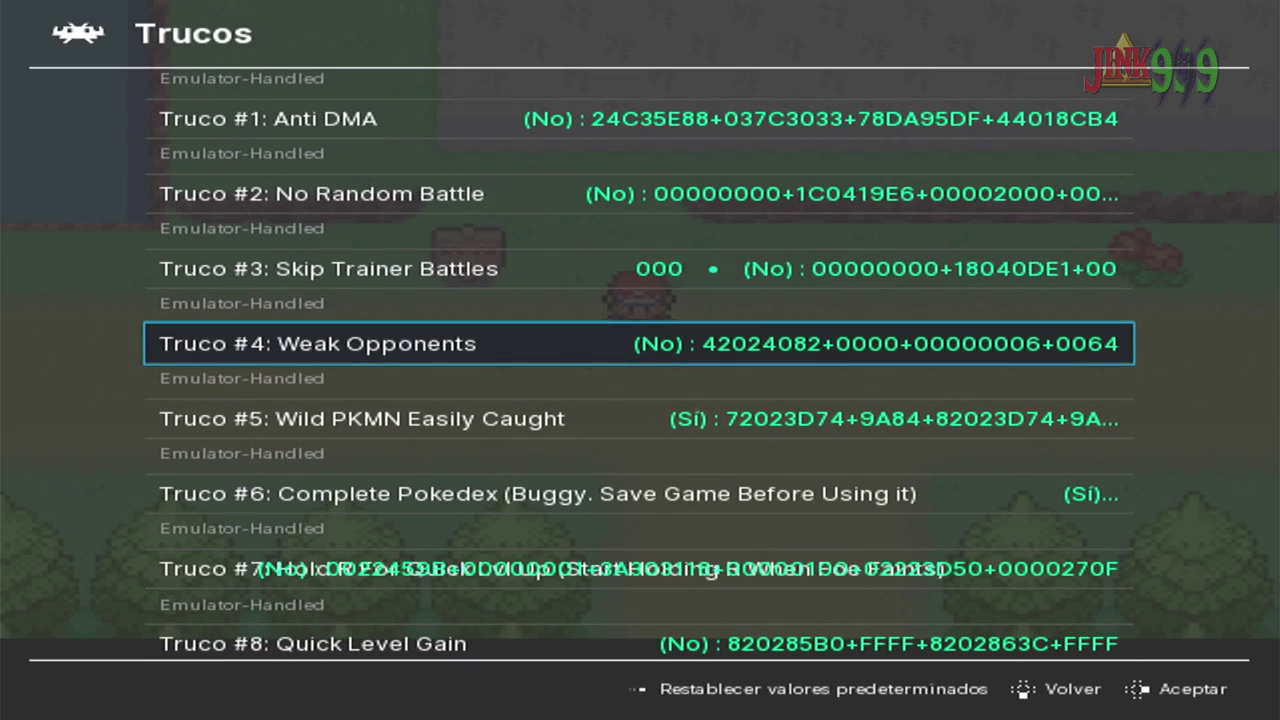
pyautogui.press('Up')
pyautogui.press('Up')
pyautogui.press('Down')
pyautogui.press('Down')
pyautogui.press('Down')
pyautogui.press('Down')
pyautogui.press('Down')
pyautogui.press('Down')
pyautogui.press('Down')
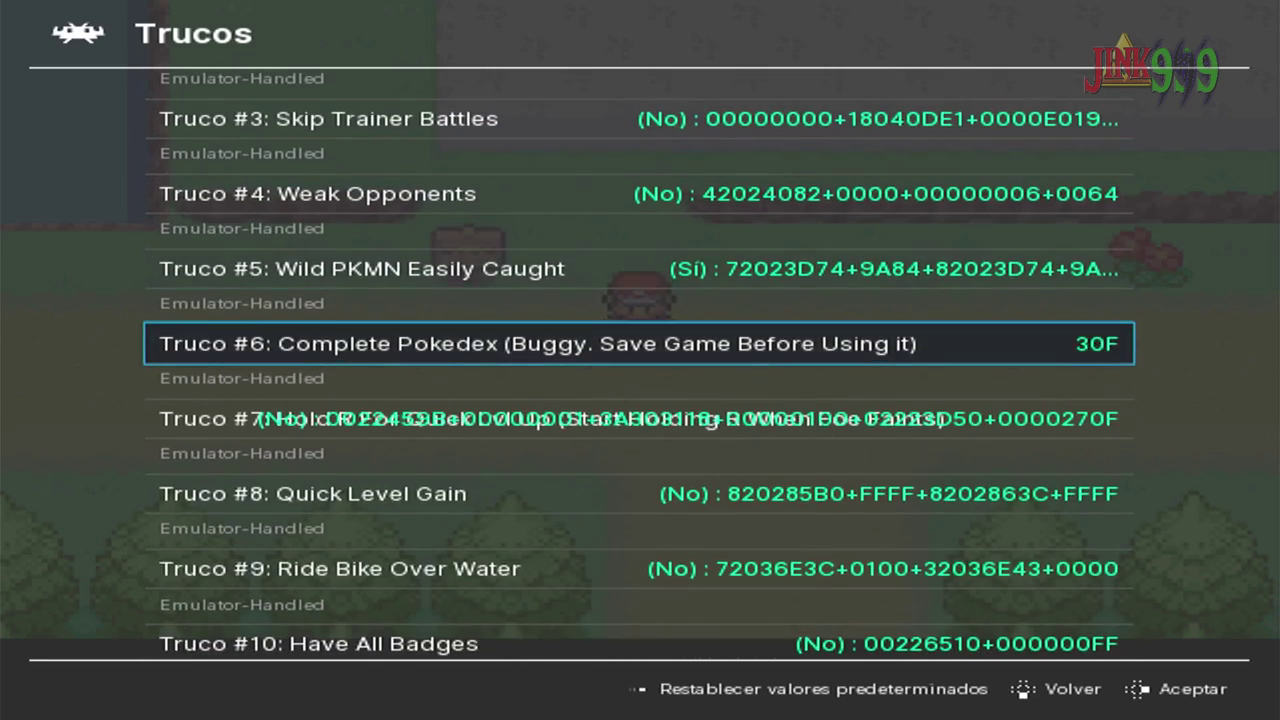
pyautogui.press('Down')
pyautogui.press('Down')
pyautogui.press('Down')
pyautogui.press('Down')
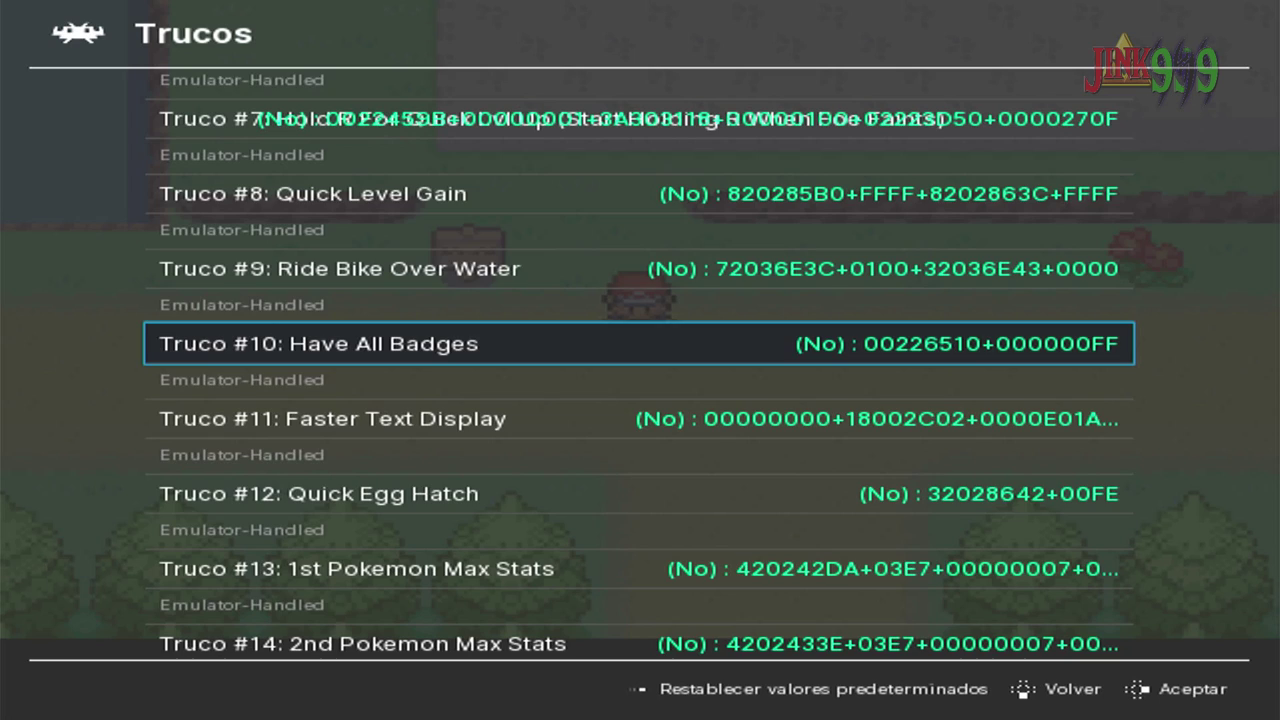
pyautogui.press('Down')
pyautogui.press('Down')
pyautogui.press('Down')
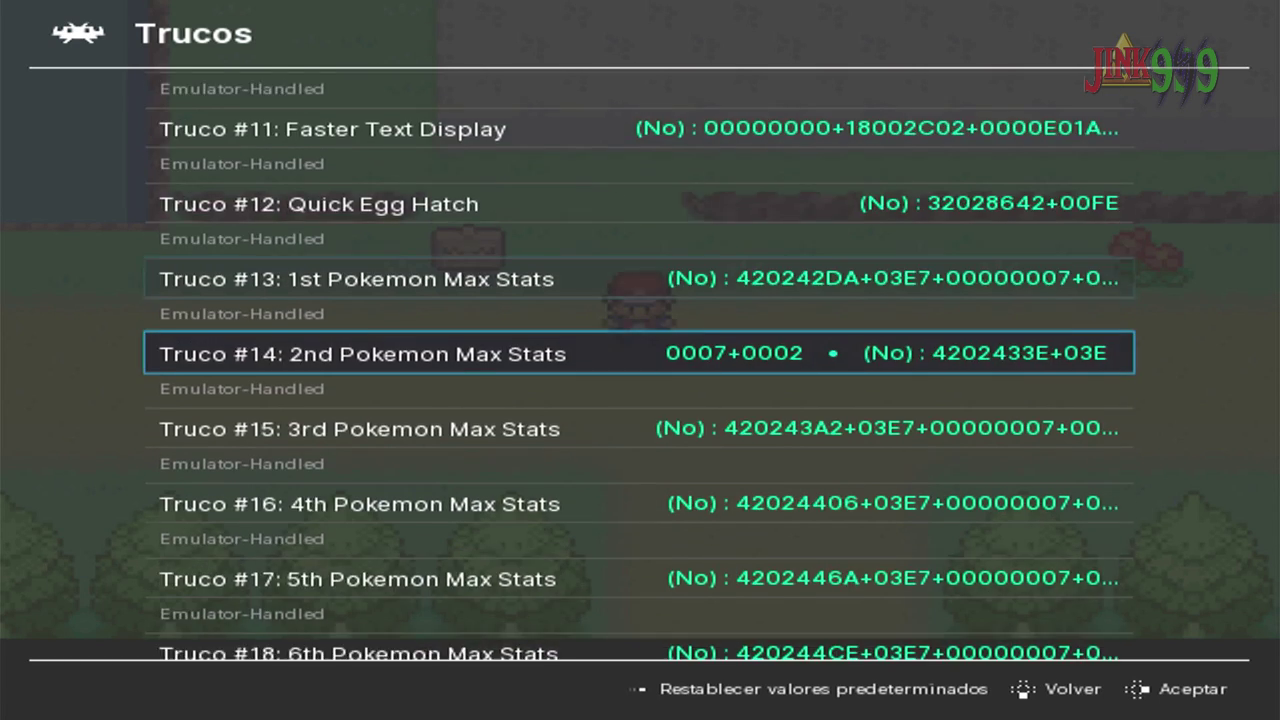
# Step: Open the details of Truco #13: 1st Pokemon Max Stats, set Activado to Sí, and return to the cheat list
pyautogui.press('Up')
pyautogui.press('Up')
pyautogui.press('Up')
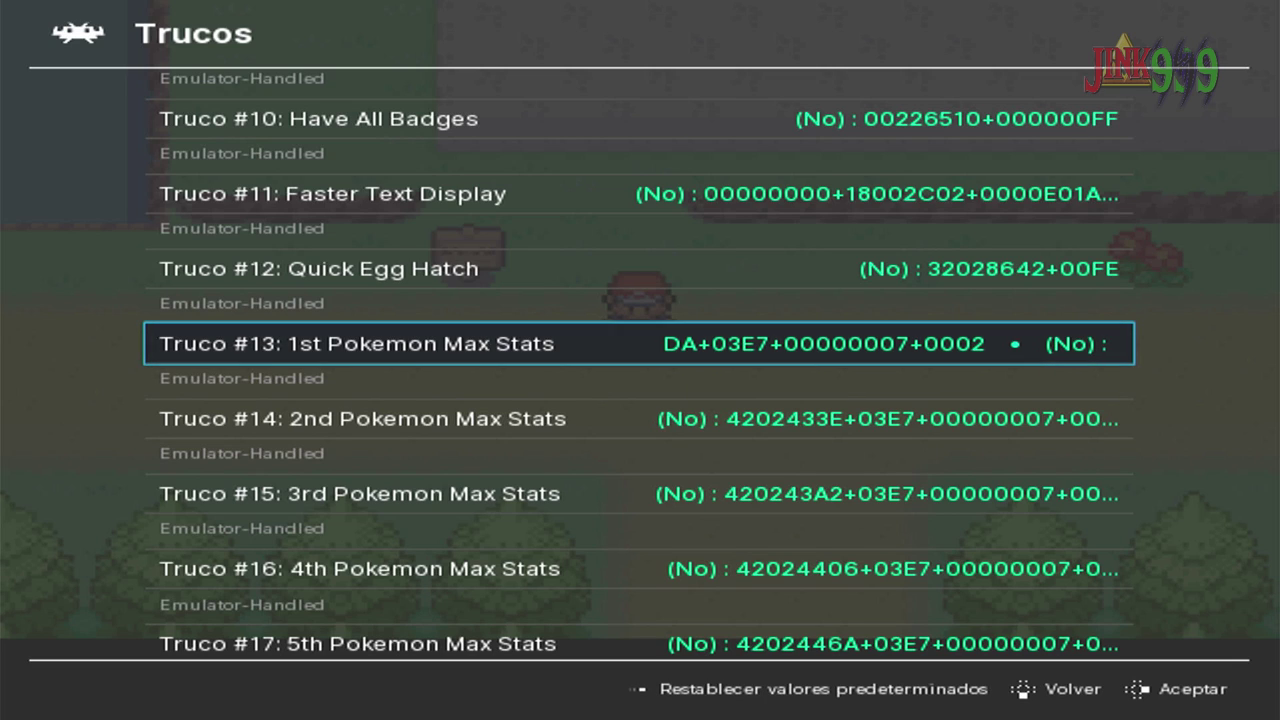
pyautogui.press('Return')
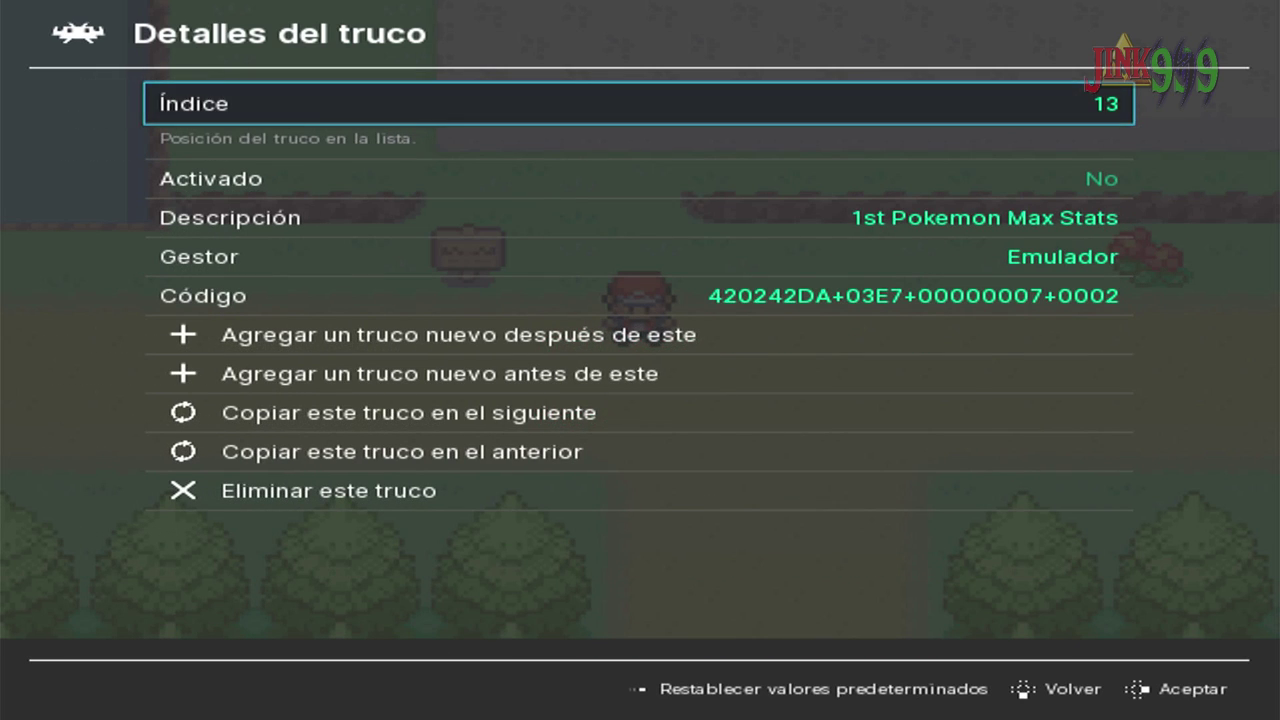
pyautogui.press('Down')
pyautogui.press('Down')
pyautogui.press('Up')
pyautogui.press('Right')
pyautogui.press('BackSpace')
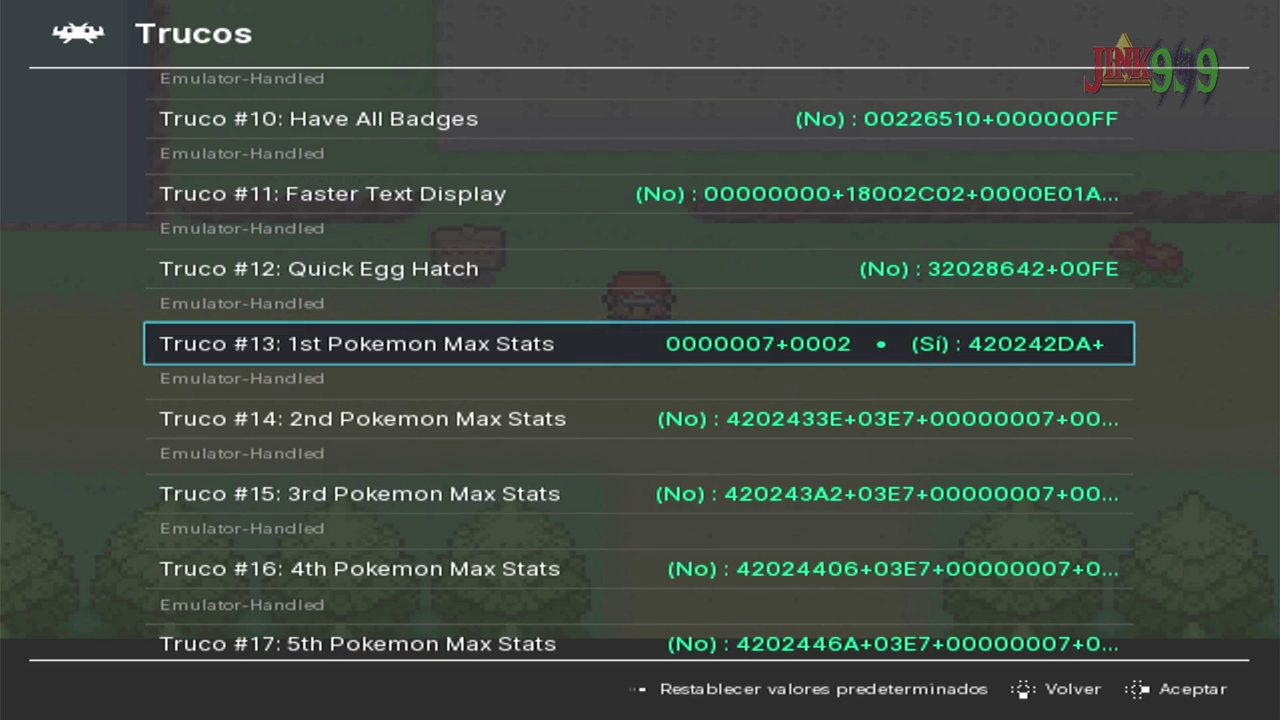
# Step: Review the remaining cheats from Truco #12: Quick Egg Hatch down to Truco #22: Have All Pokeballs
pyautogui.press('Up')
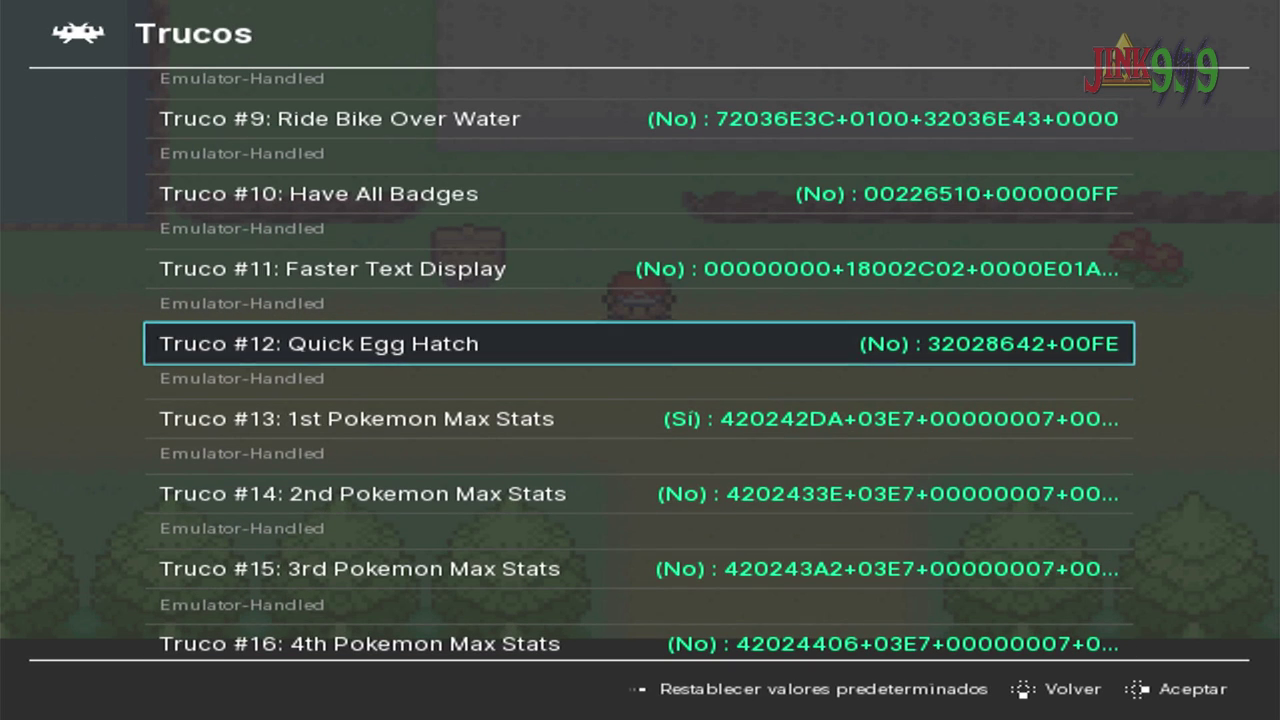
pyautogui.press('Down')
pyautogui.press('Down')
pyautogui.press('Down')
pyautogui.press('Down')
pyautogui.press('Down')
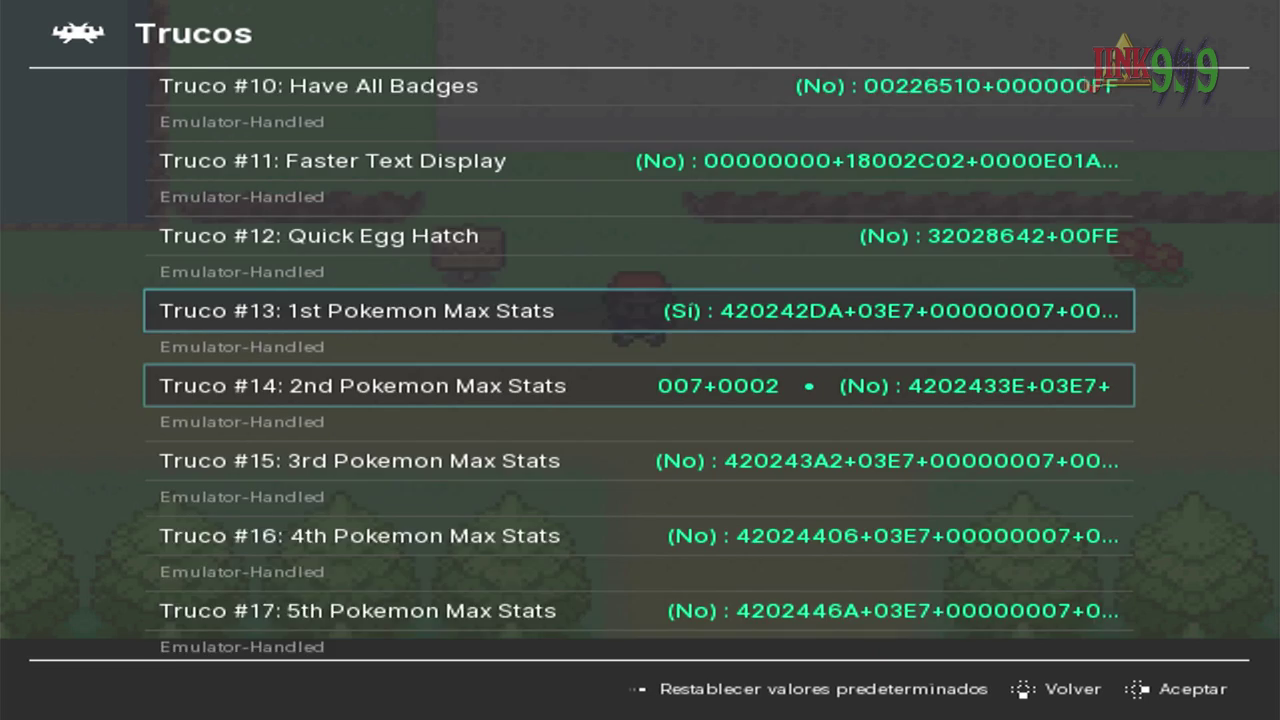
pyautogui.press('Down')
pyautogui.press('Down')
pyautogui.press('Down')
pyautogui.press('Down')
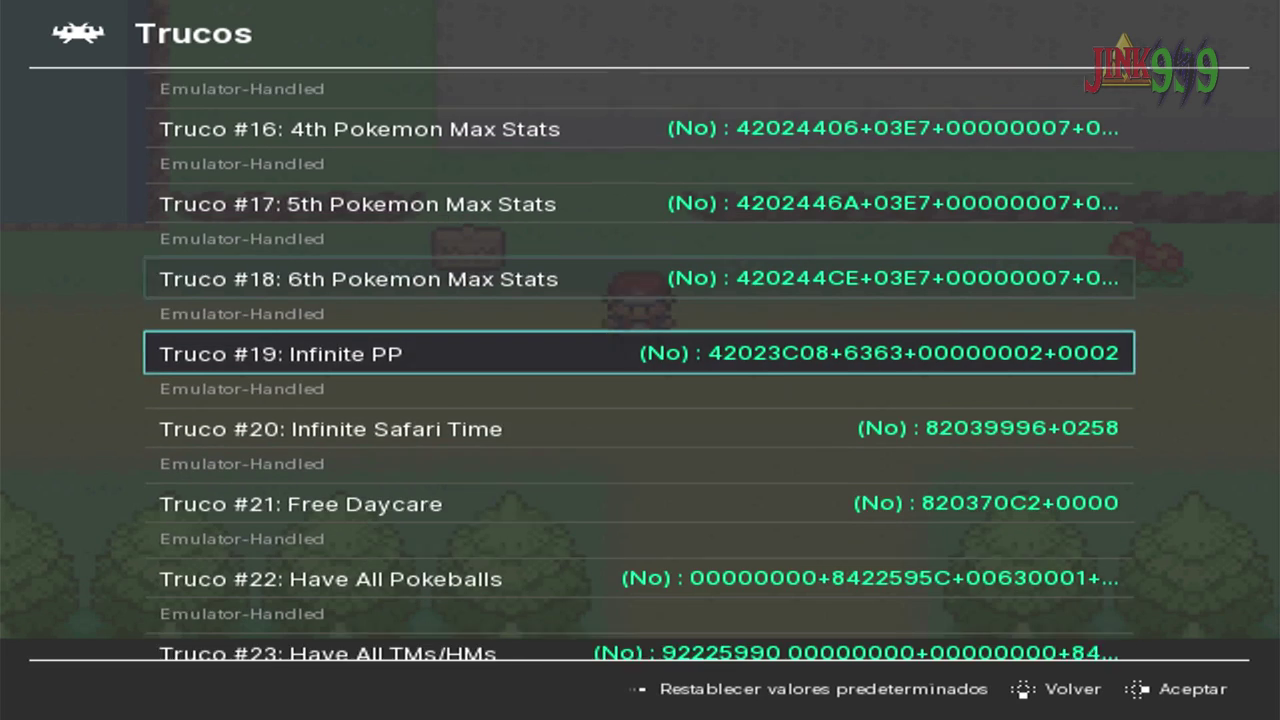
pyautogui.press('Down')
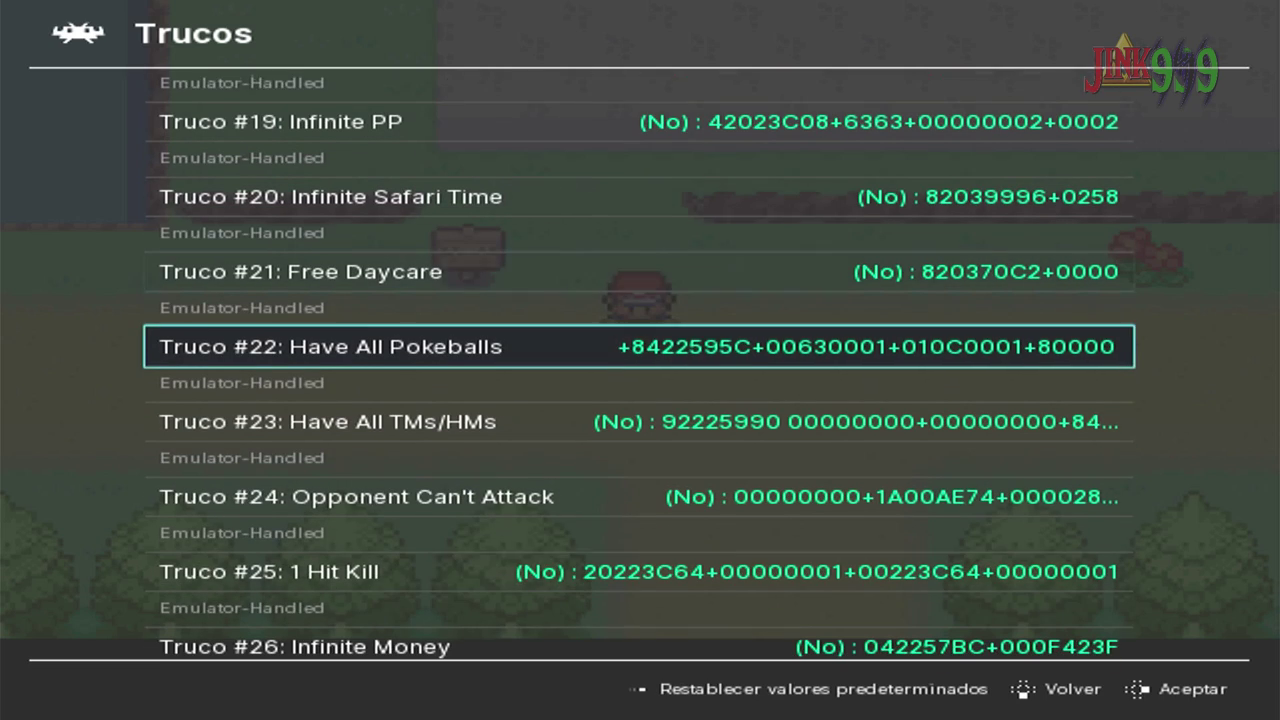
# Step: Return to Menú rápido and look through its options from Trucos back up past Cerrar contenido
pyautogui.press('BackSpace')
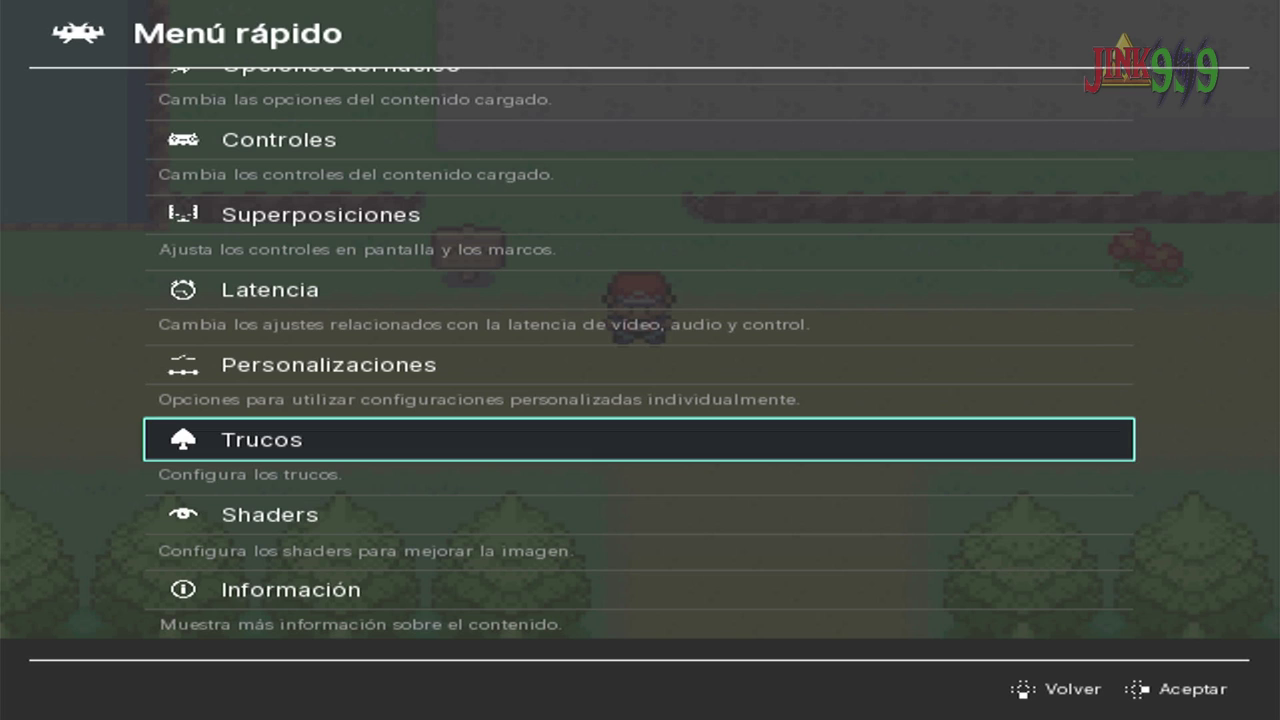
pyautogui.press('Up')
pyautogui.press('Up')
pyautogui.press('Up')
pyautogui.press('Up')
pyautogui.press('Up')
pyautogui.press('Up')
pyautogui.press('Up')
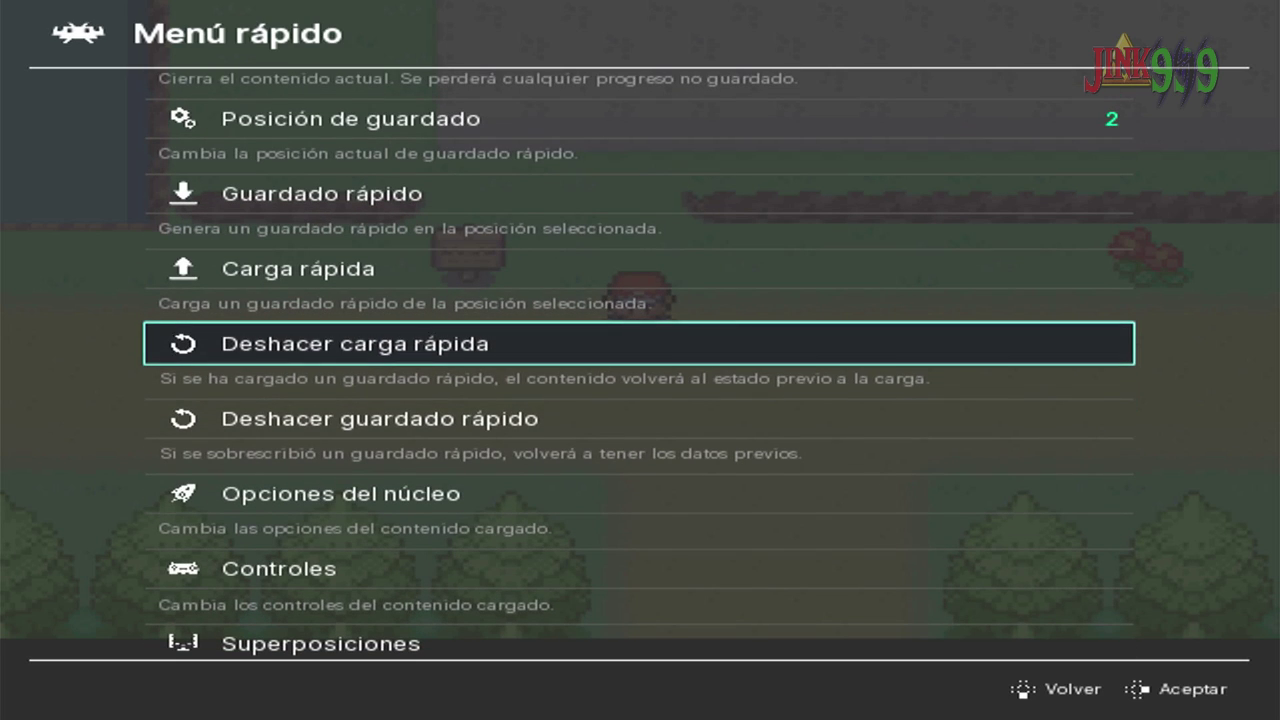
pyautogui.press('Up')
pyautogui.press('Up')
pyautogui.press('Up')
pyautogui.press('Up')
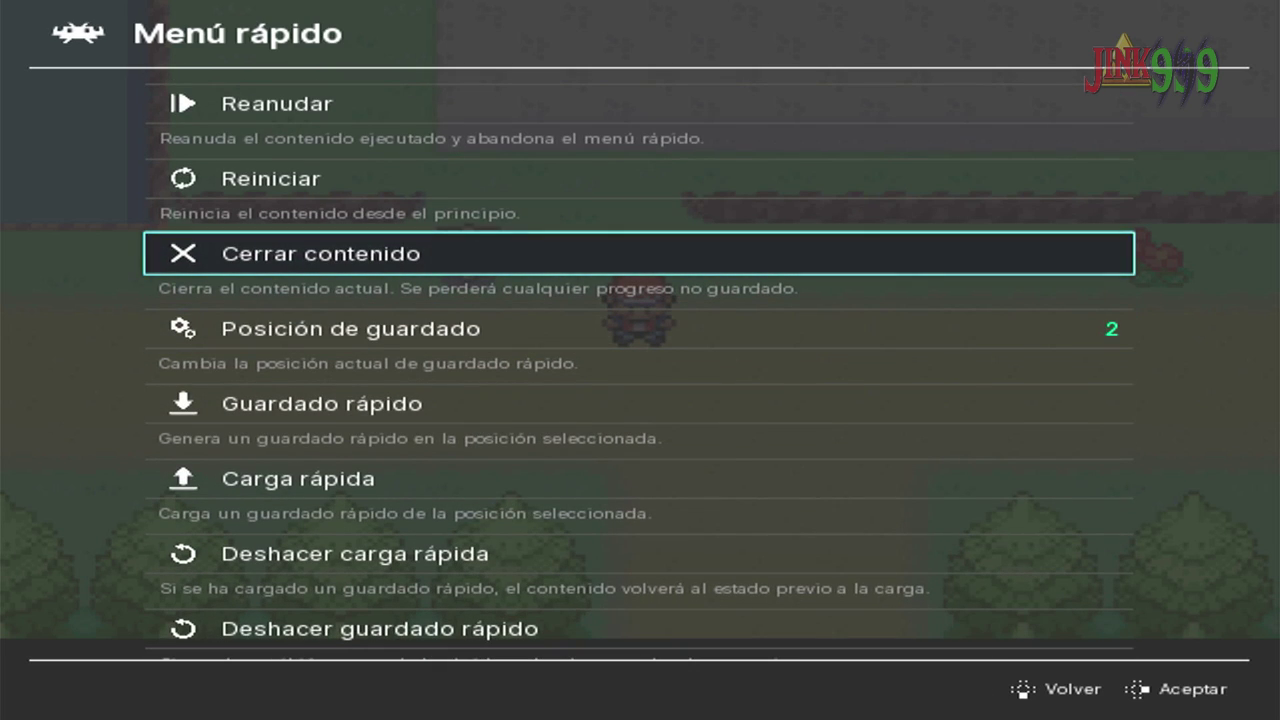
pyautogui.press('Up')
# Step: Find Trucos further down in Menú rápido and open it again
pyautogui.press('Down')
pyautogui.press('Down')
pyautogui.press('Down')
pyautogui.press('Down')
pyautogui.press('Down')
pyautogui.press('Down')
pyautogui.press('Down')
pyautogui.press('Down')
pyautogui.press('Down')
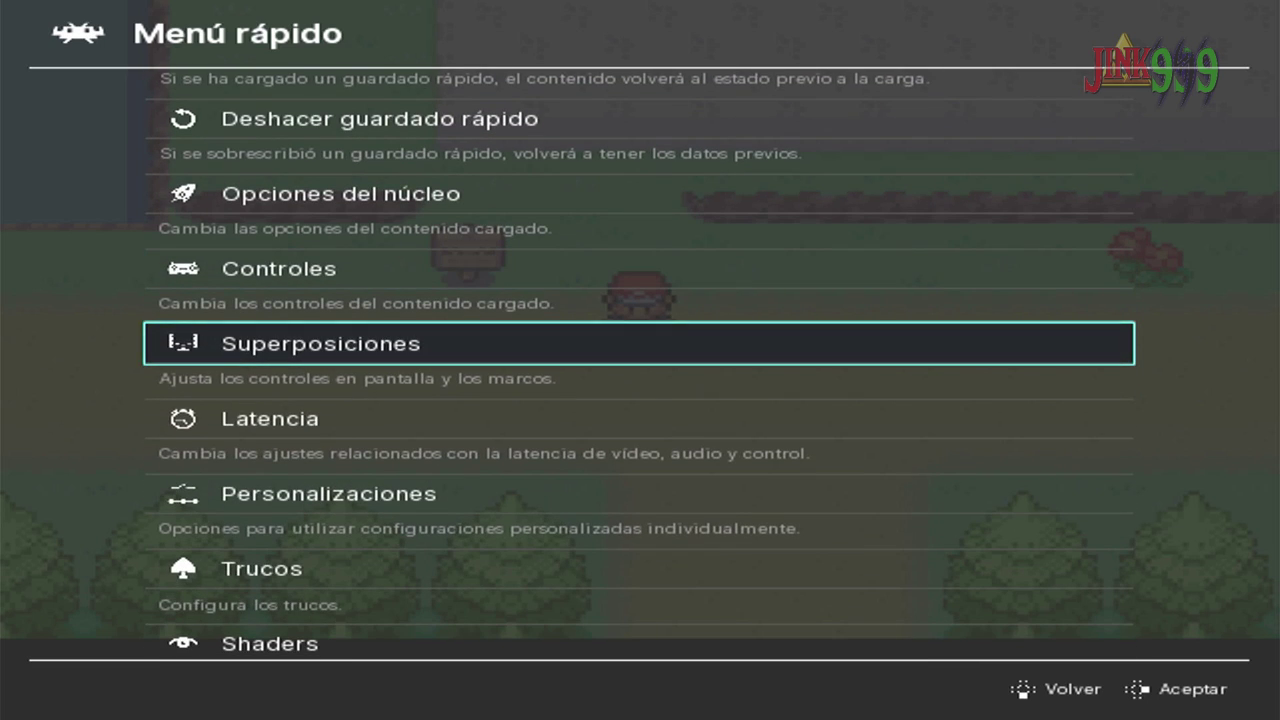
pyautogui.press('Down')
pyautogui.press('Down')
pyautogui.press('Down')
pyautogui.press('Return')
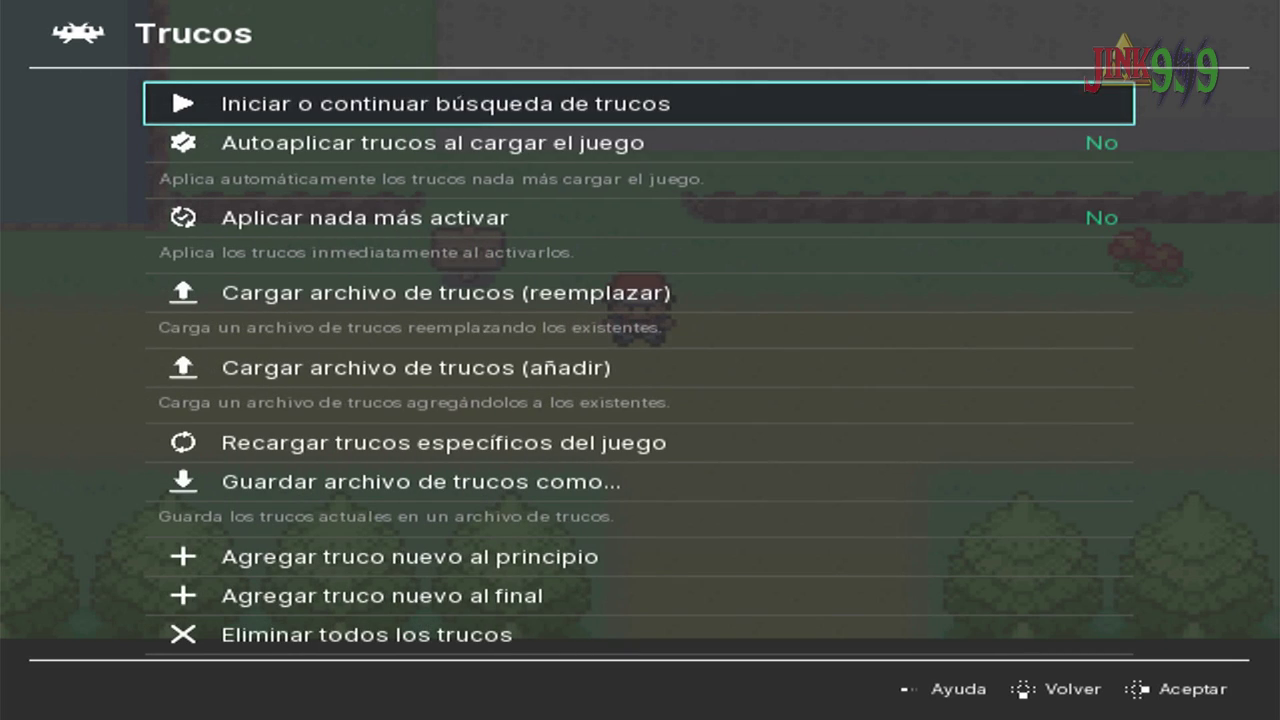
# Step: Look through the Trucos options from the cheat search down to Eliminar todos los trucos and Aplicar cambios
pyautogui.press('Down')
pyautogui.press('Down')
pyautogui.press('Down')
pyautogui.press('Down')
pyautogui.press('Down')
pyautogui.press('Down')
pyautogui.press('Down')
pyautogui.press('Down')
pyautogui.press('Down')
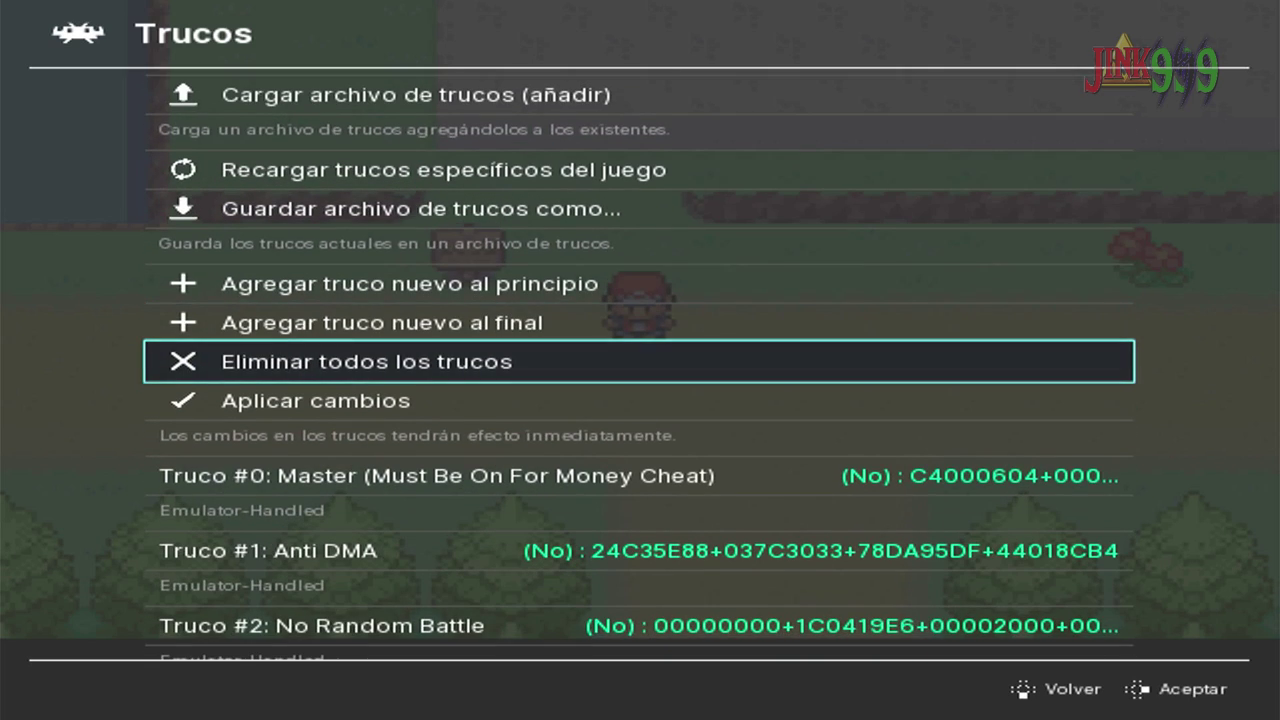